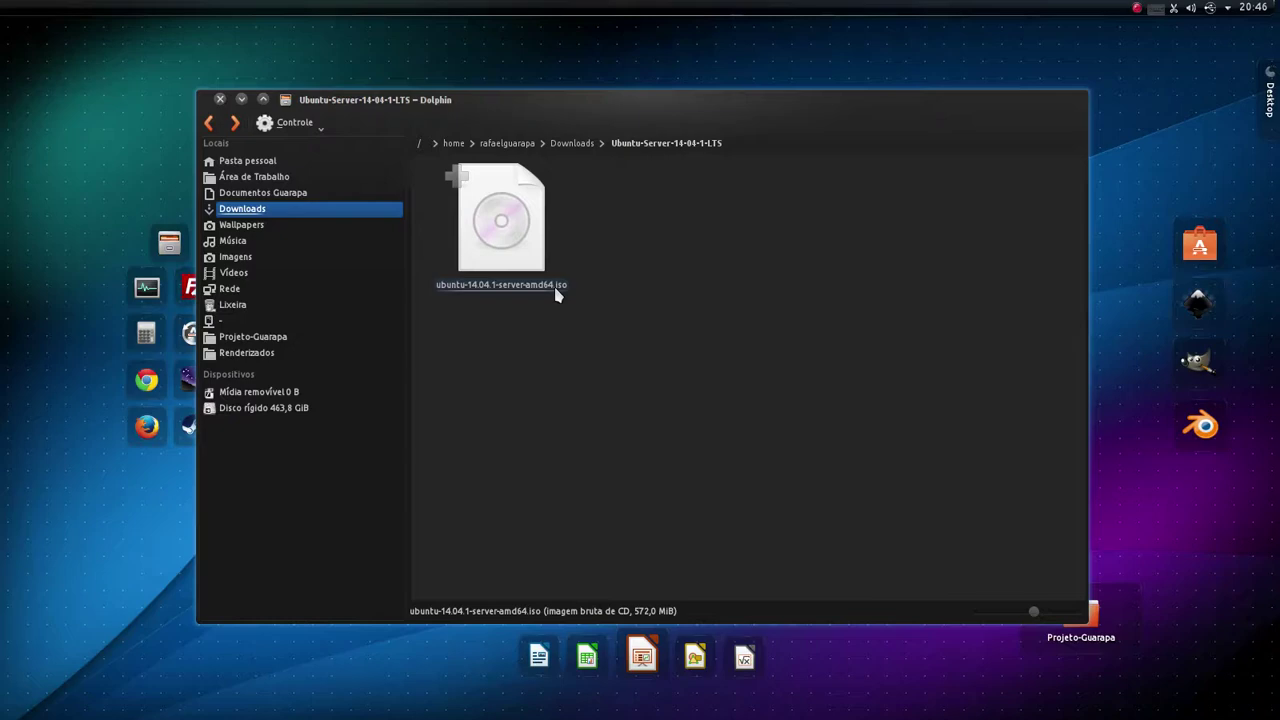
pyautogui.moveTo(557, 293); pyautogui.dragTo(487, 285)
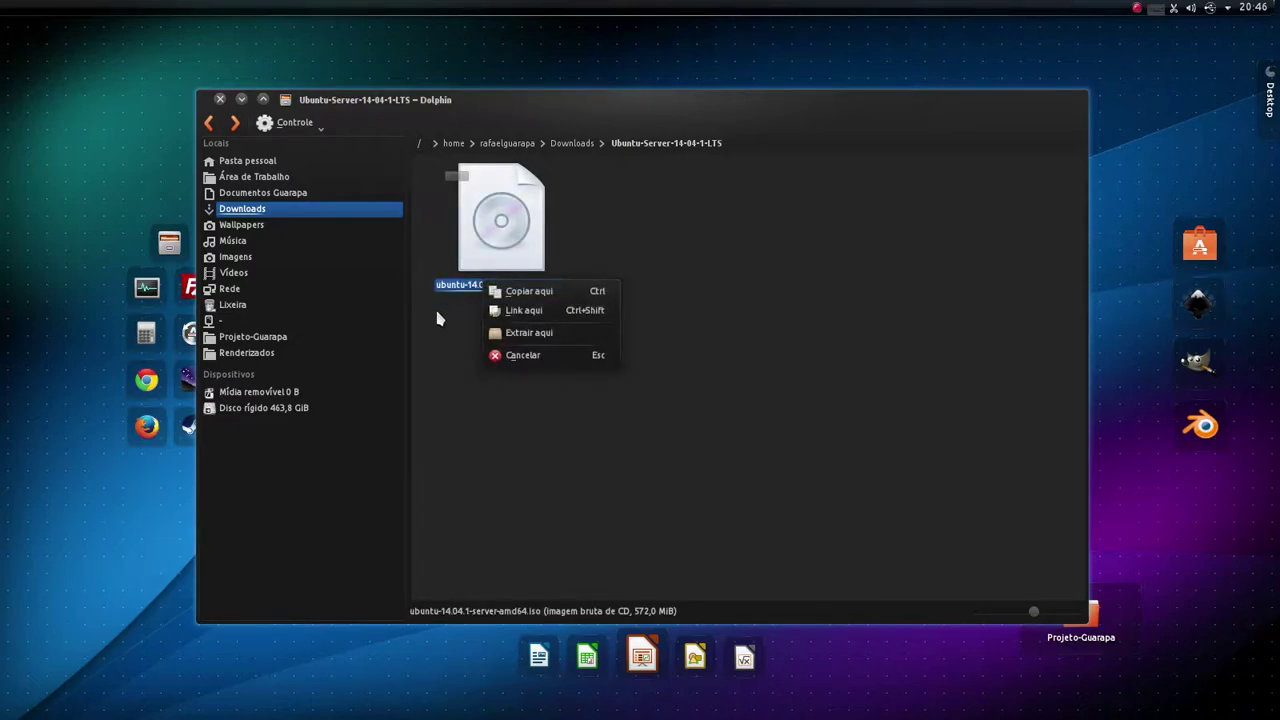
pyautogui.press('Escape')
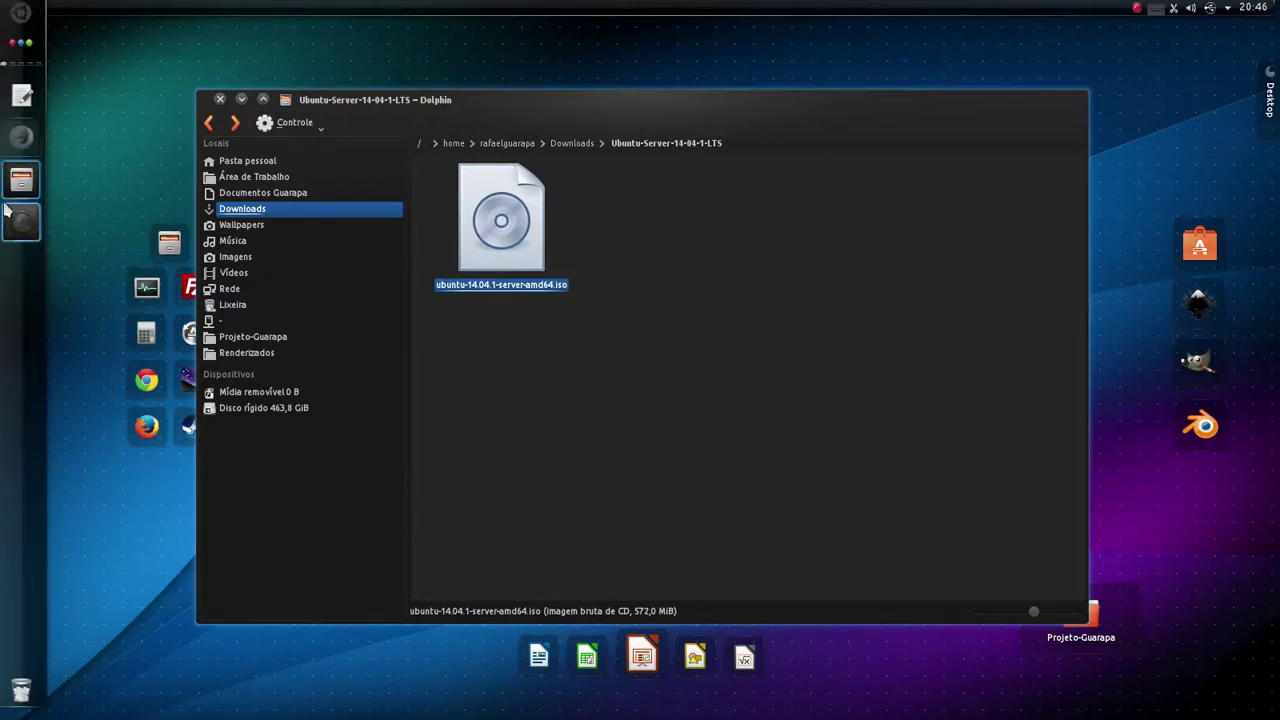
# Step: Switch to Firefox and open the Server download page on the ubuntu.com website
pyautogui.click(21, 134)
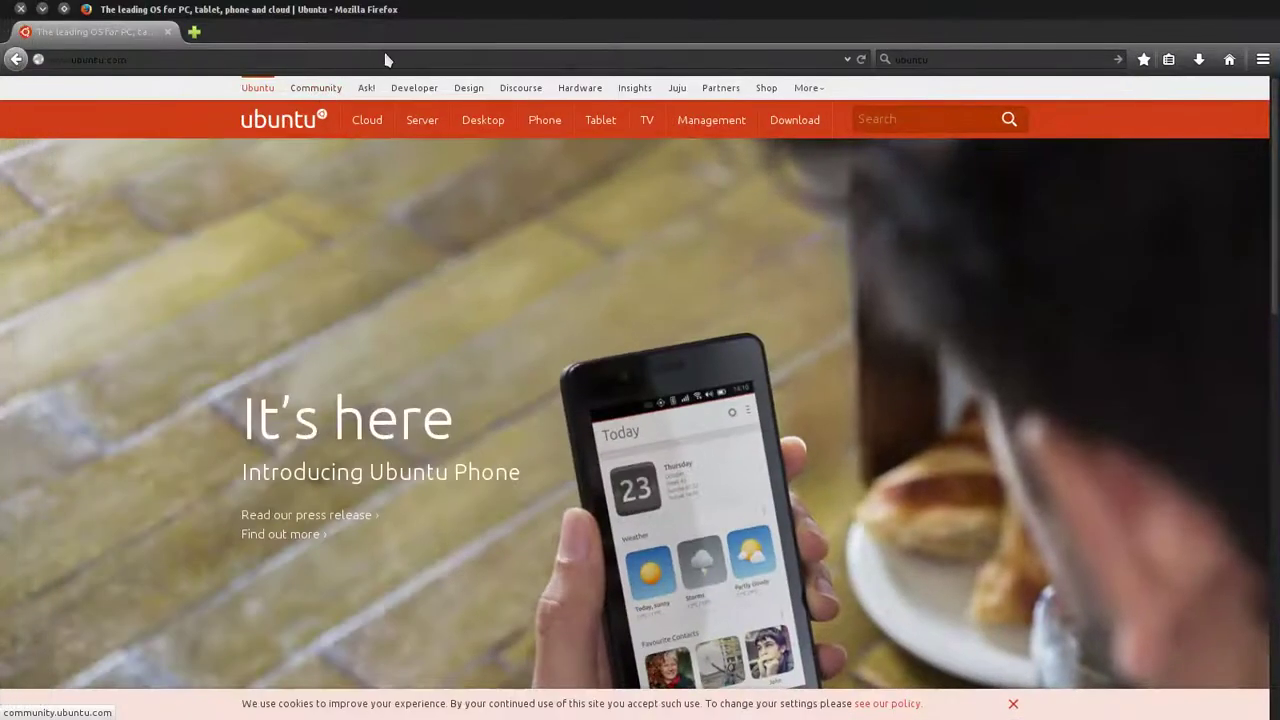
pyautogui.click(348, 63)
pyautogui.tripleClick(91, 64)
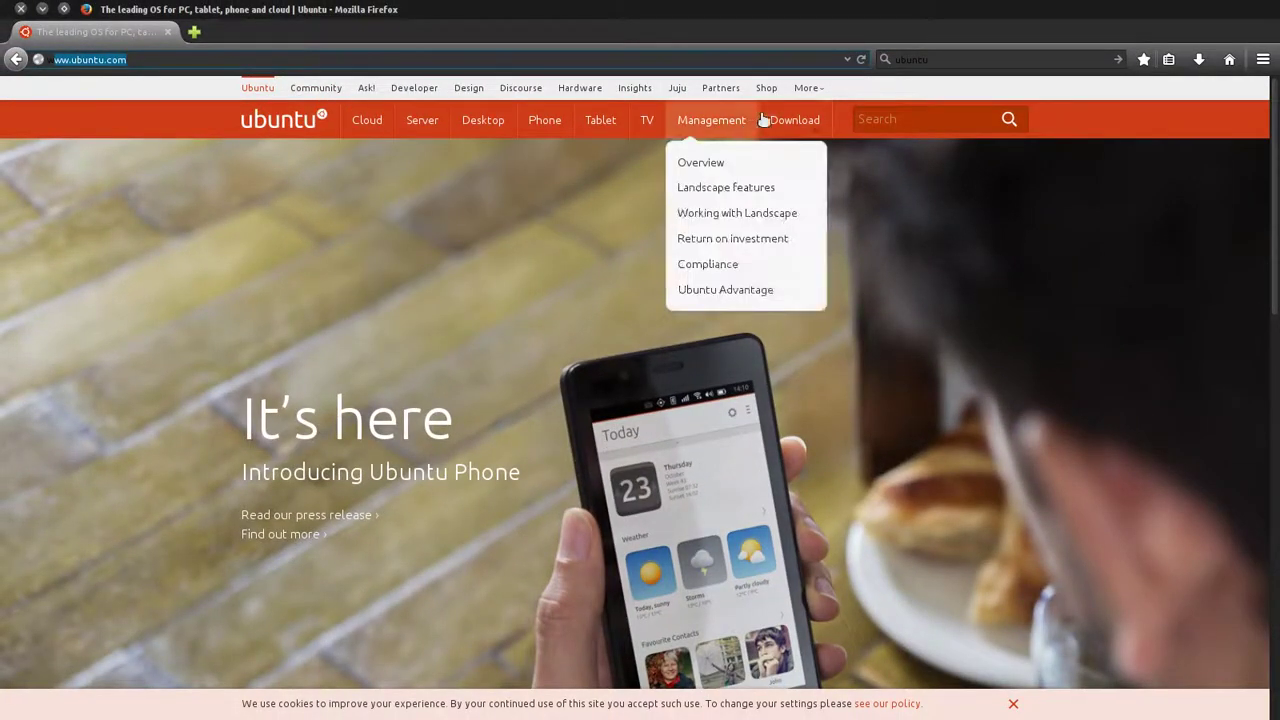
pyautogui.moveTo(795, 114)
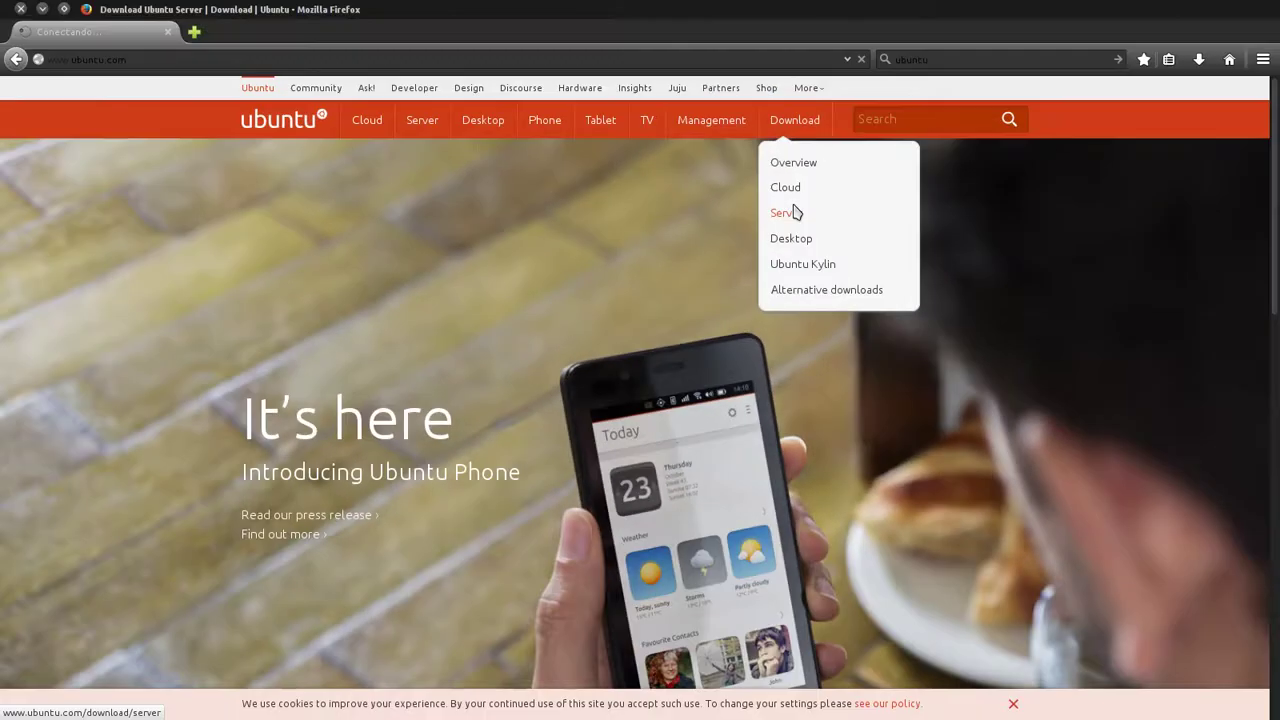
pyautogui.click(795, 216)
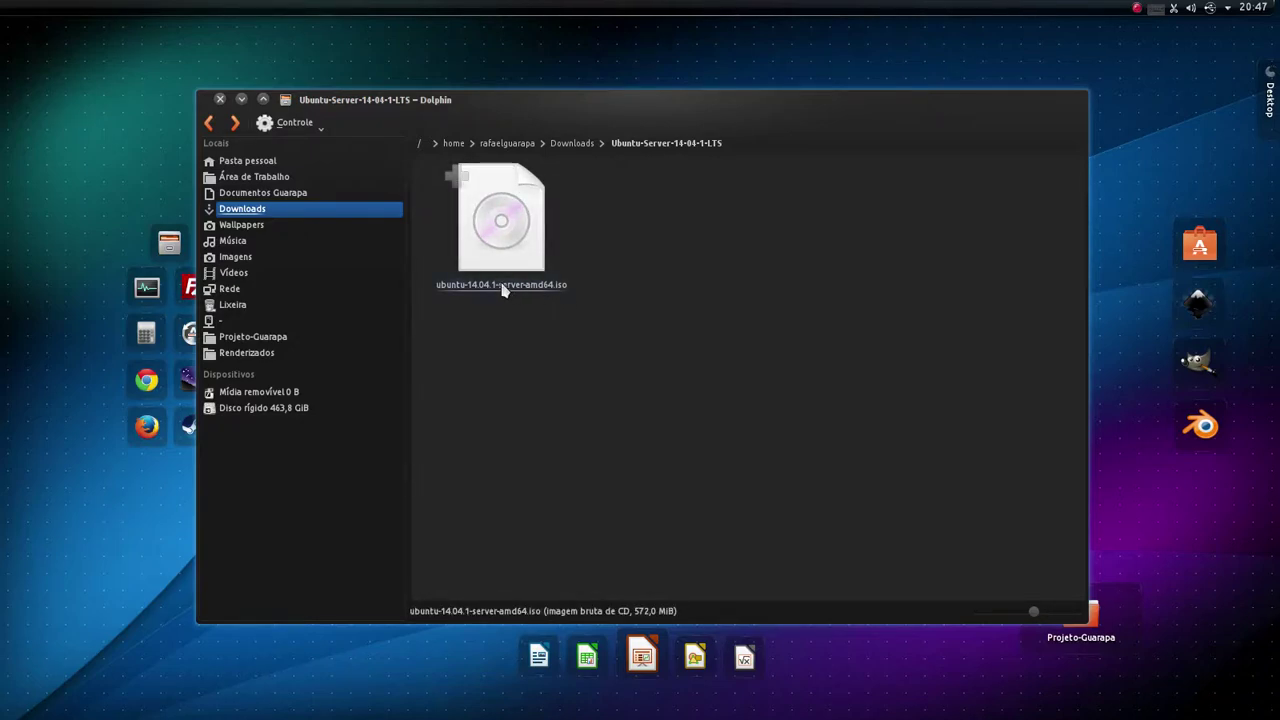
pyautogui.click(502, 287)
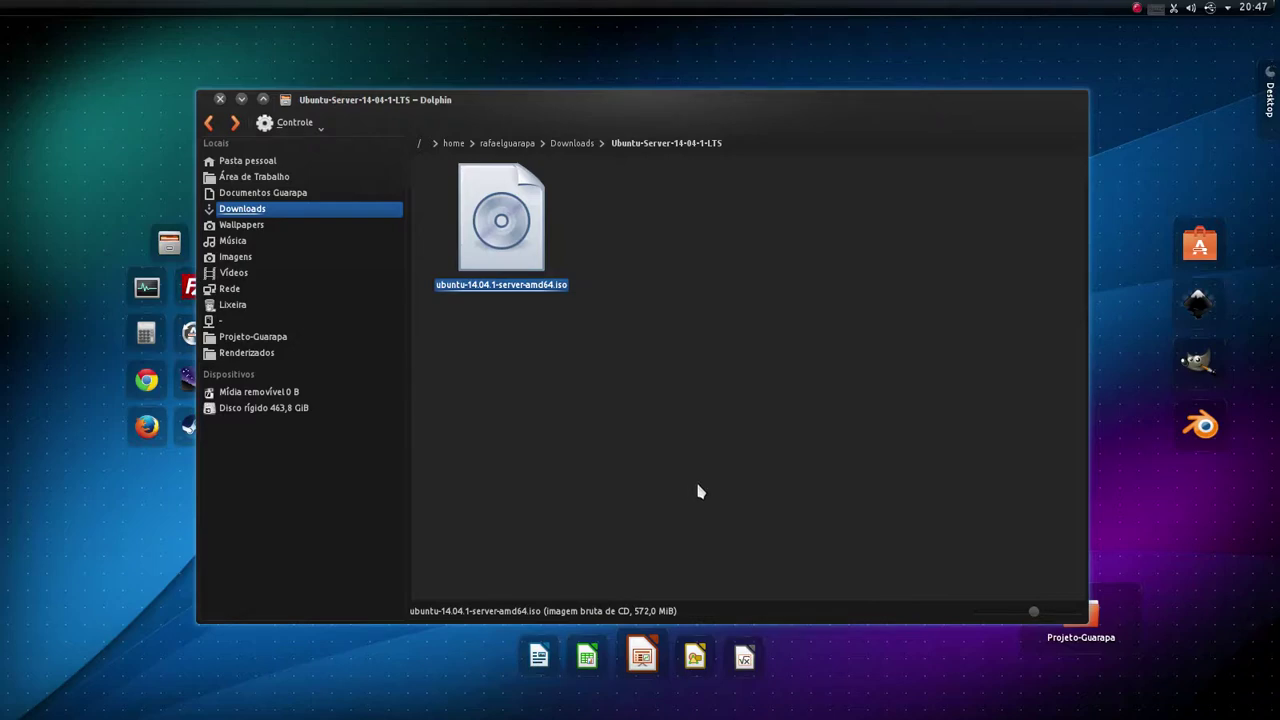
pyautogui.click(673, 545)
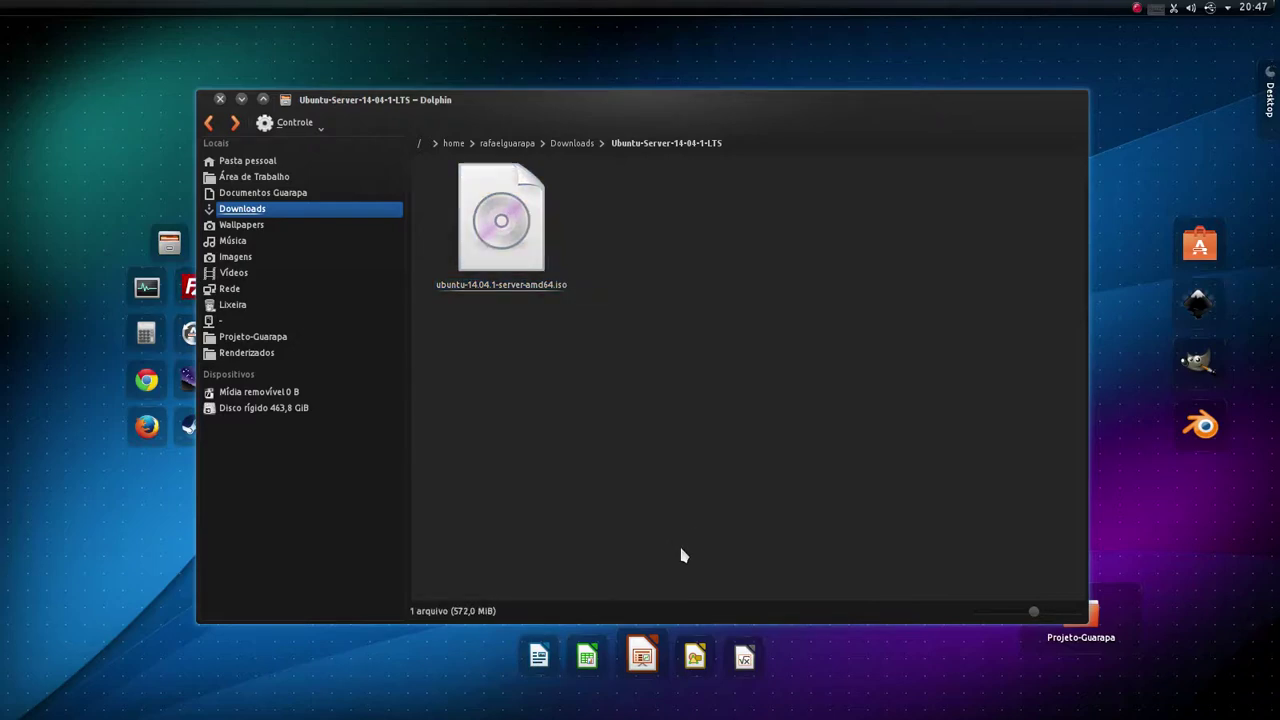
# Step: Search the application launcher for k3b, launch K3b and move its window clear of the screen edge
pyautogui.moveTo(3, 486)
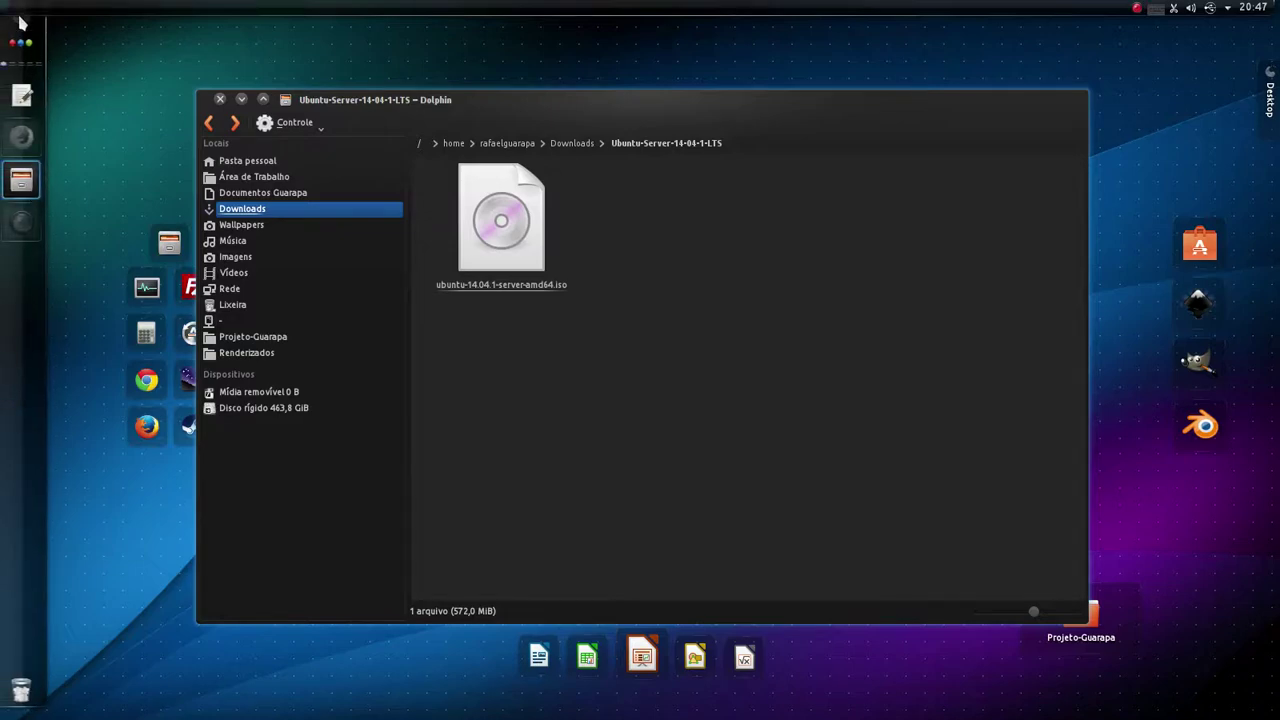
pyautogui.click(19, 20)
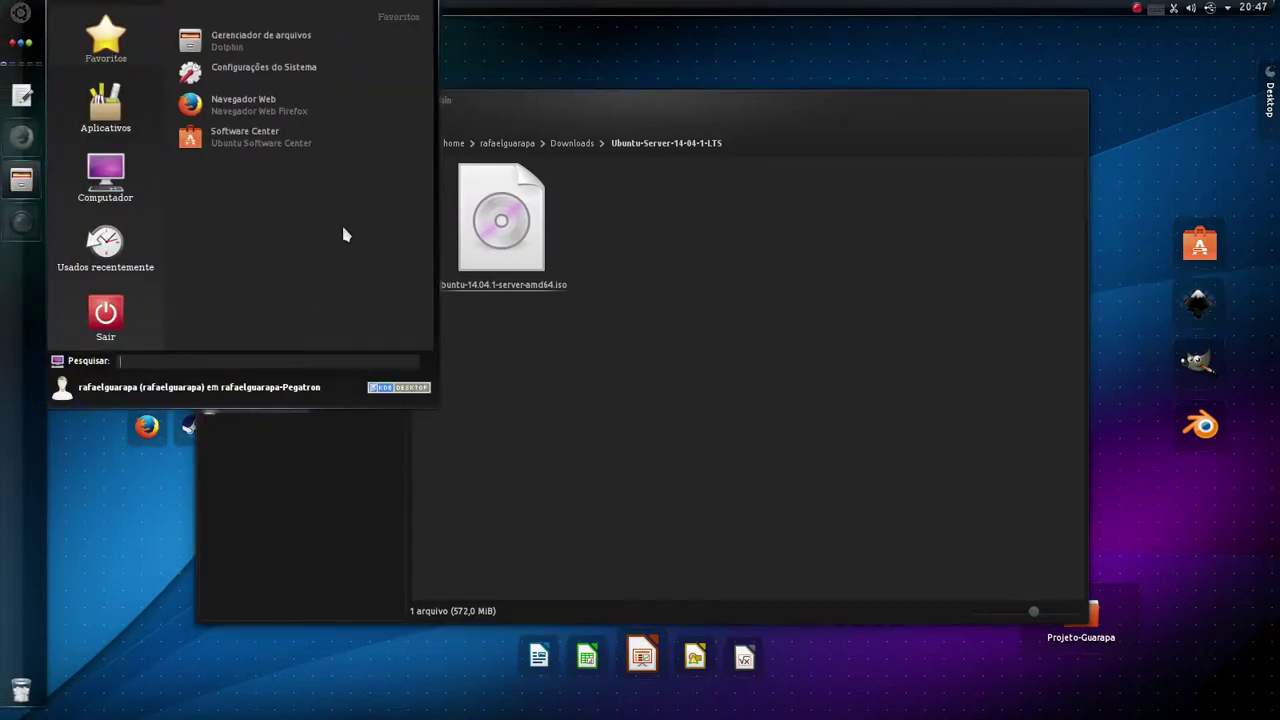
pyautogui.write('k3b')
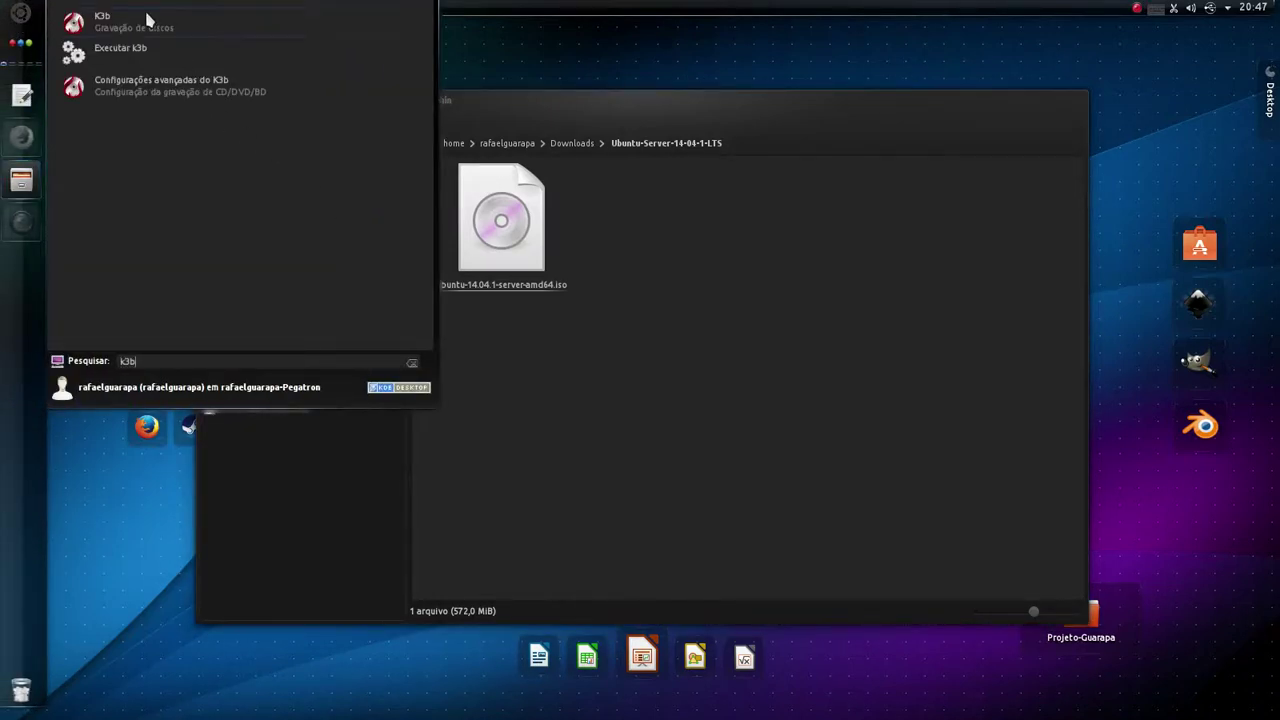
pyautogui.click(146, 20)
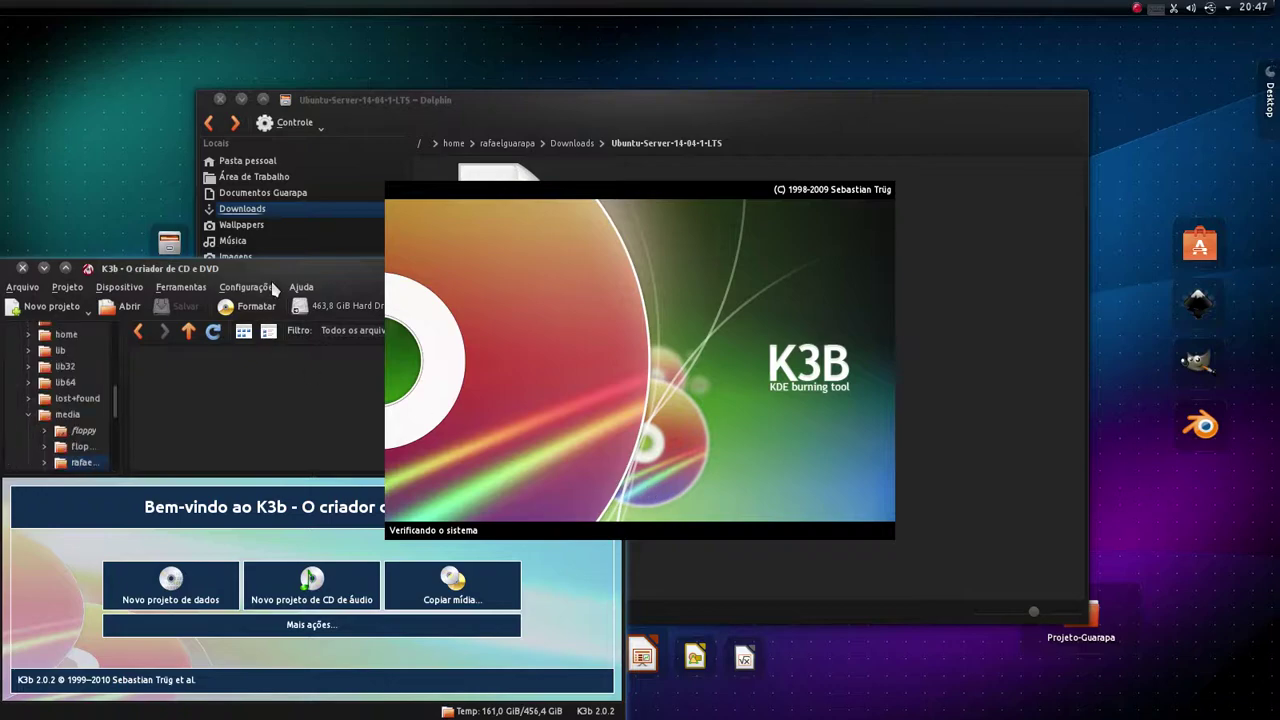
pyautogui.moveTo(272, 271); pyautogui.dragTo(672, 141)
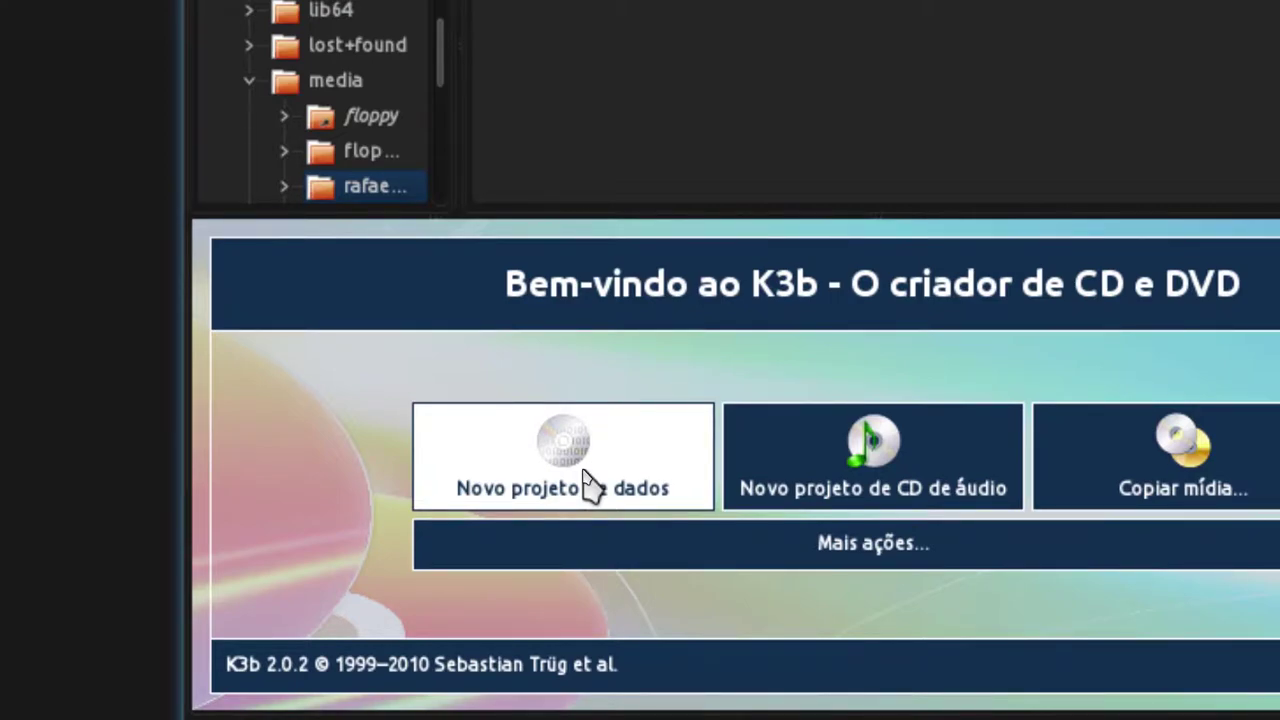
# Step: Create a new data project in K3b and arrange its window beside the file manager
pyautogui.click(588, 485)
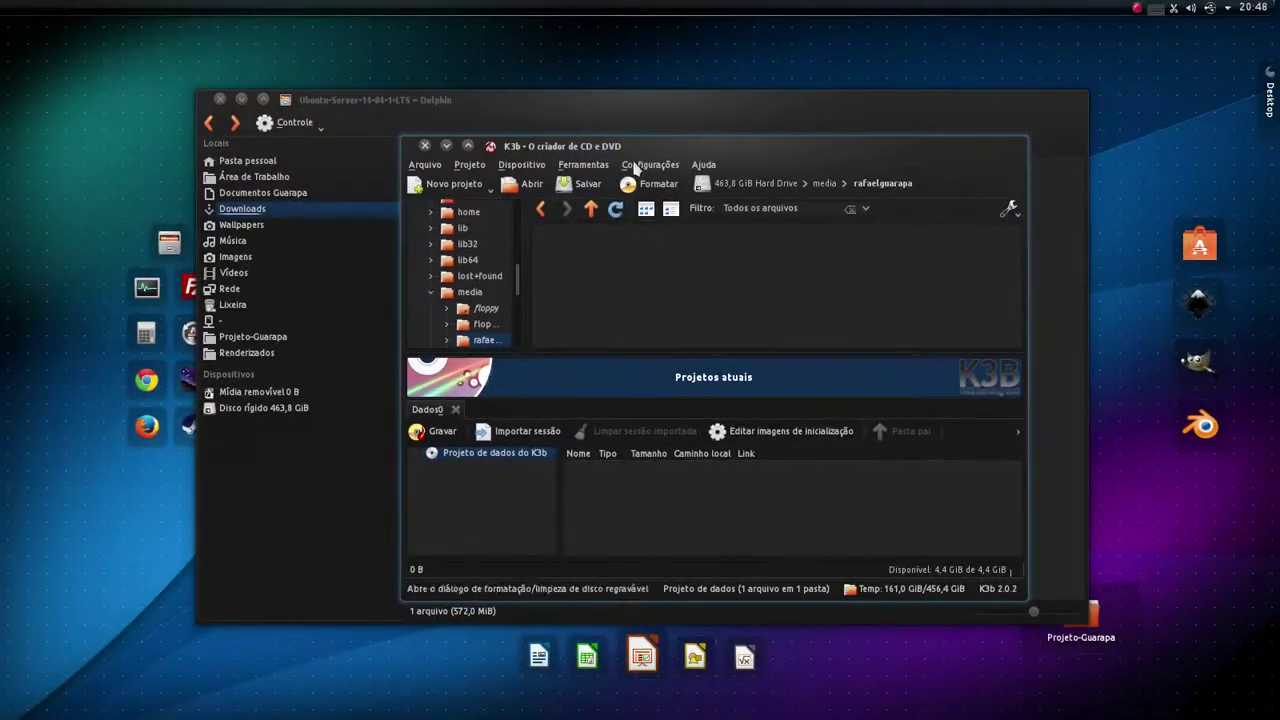
pyautogui.moveTo(615, 107); pyautogui.dragTo(852, 190)
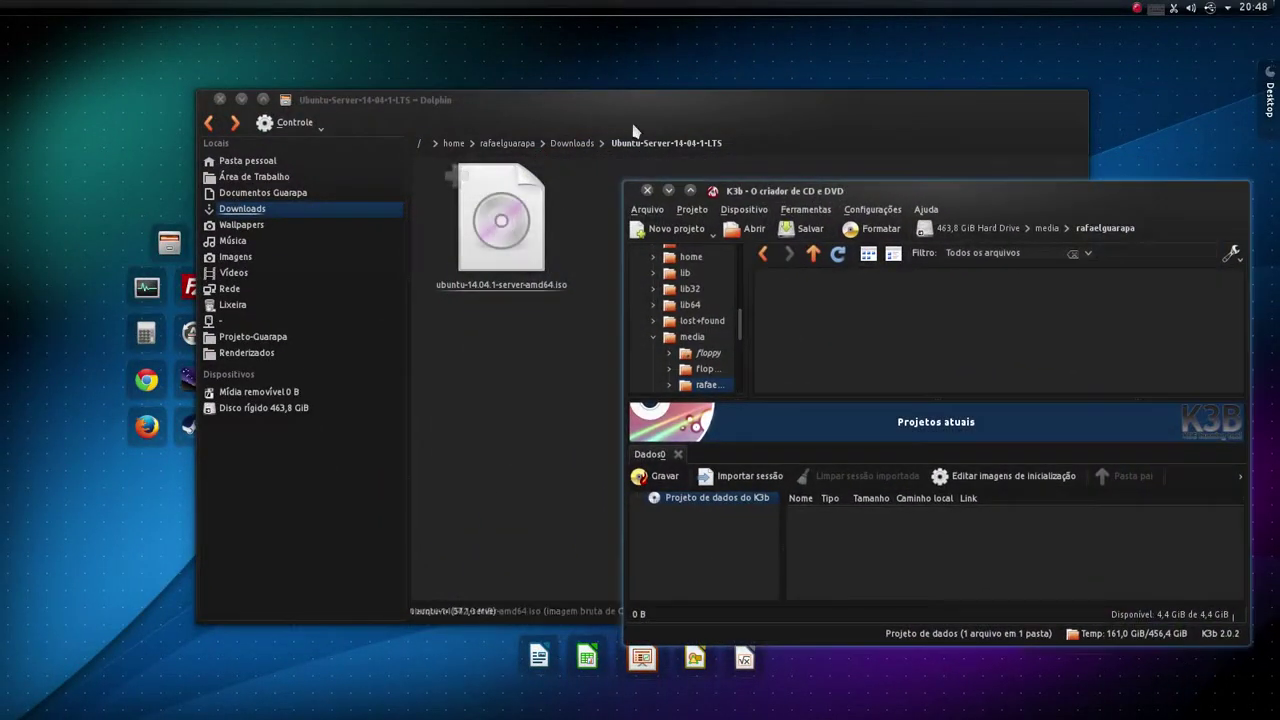
pyautogui.moveTo(755, 200); pyautogui.dragTo(926, 200)
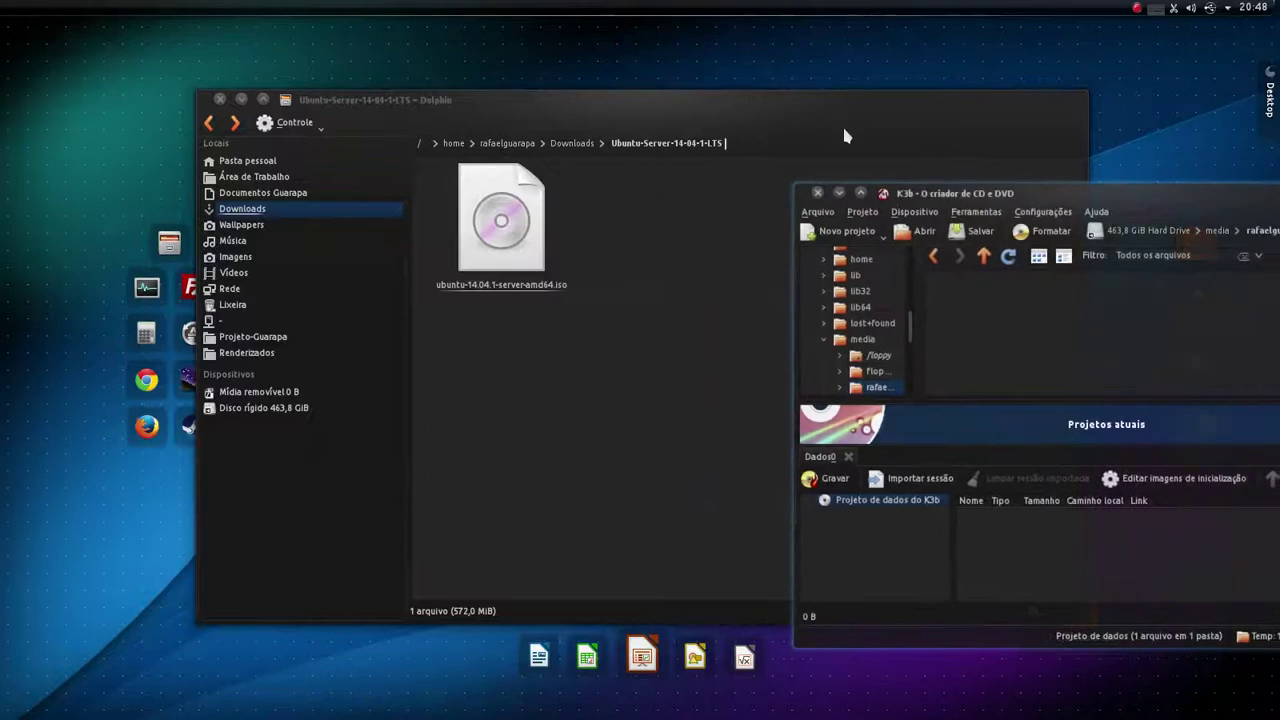
pyautogui.moveTo(843, 124); pyautogui.dragTo(503, 124)
# Step: Bring ubuntu-14.04.1-server-amd64.iso into the project for burning directly as an image, and close the Gravar imagem dialog
pyautogui.moveTo(206, 210); pyautogui.dragTo(1083, 534)
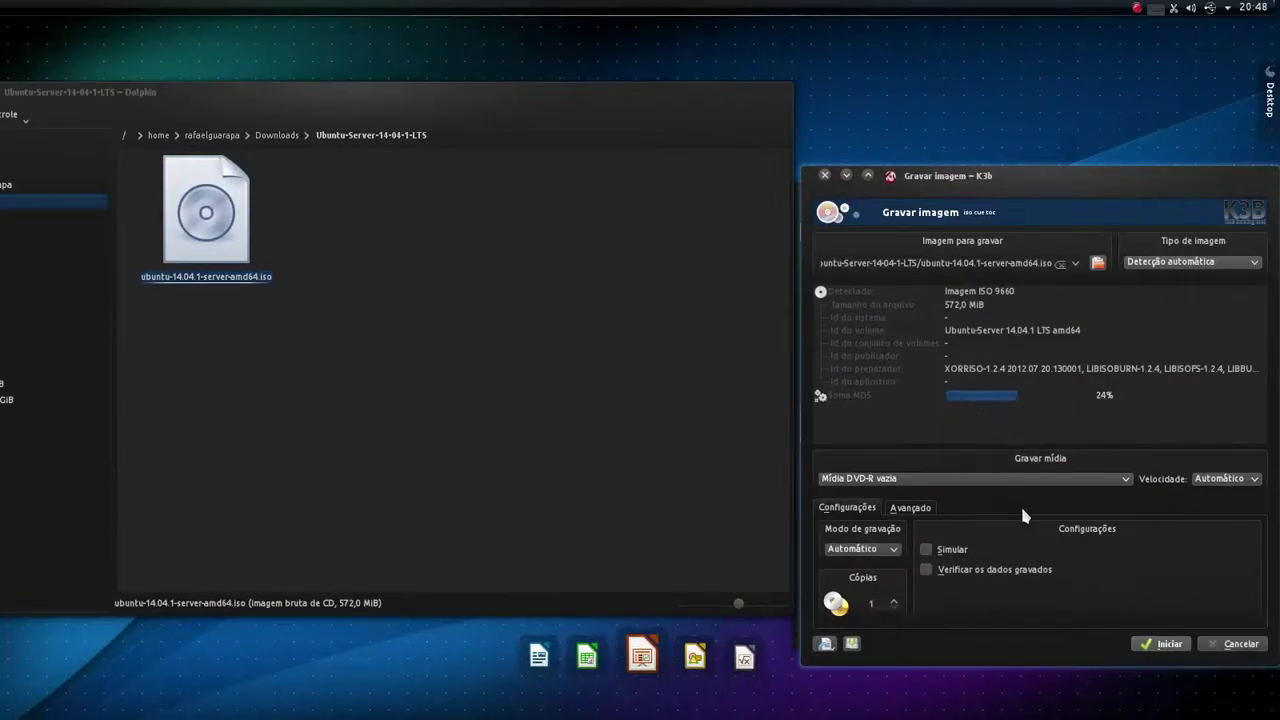
pyautogui.click(824, 175)
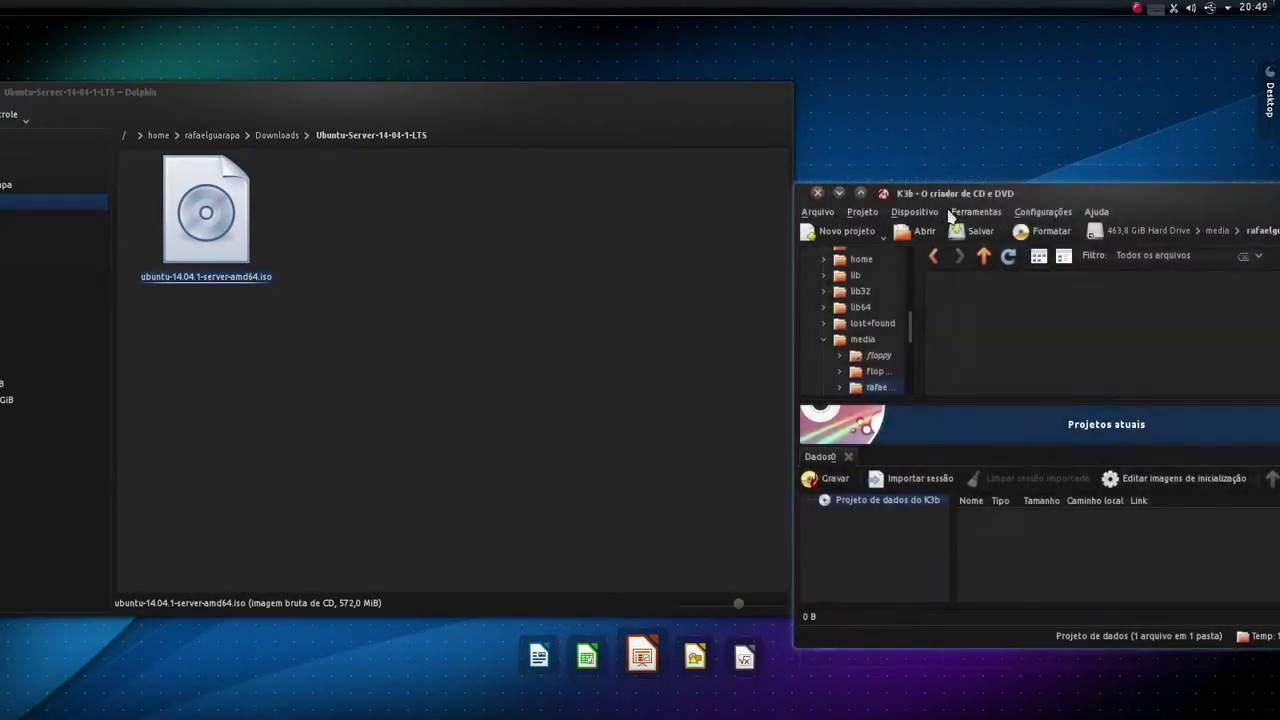
# Step: Add ubuntu-14.04.1-server-amd64.iso to the data project as a regular file and select it in the project list
pyautogui.moveTo(965, 208); pyautogui.dragTo(730, 173)
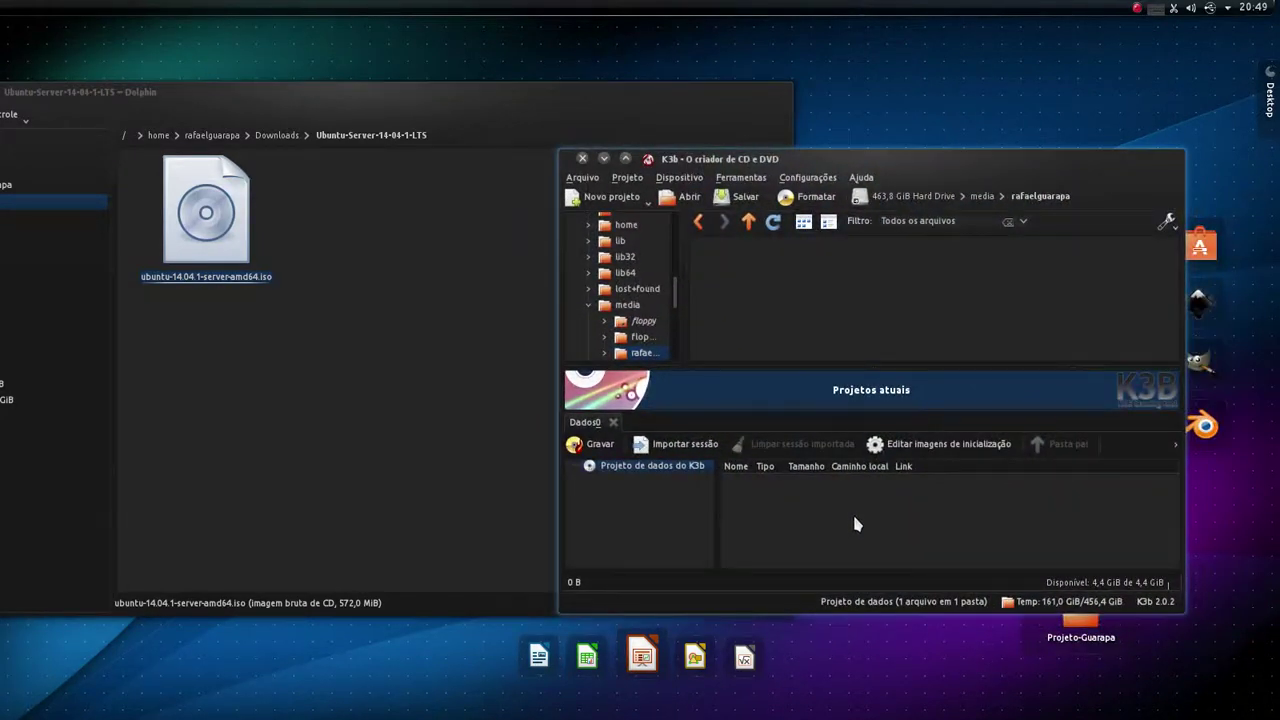
pyautogui.moveTo(177, 275); pyautogui.dragTo(950, 518)
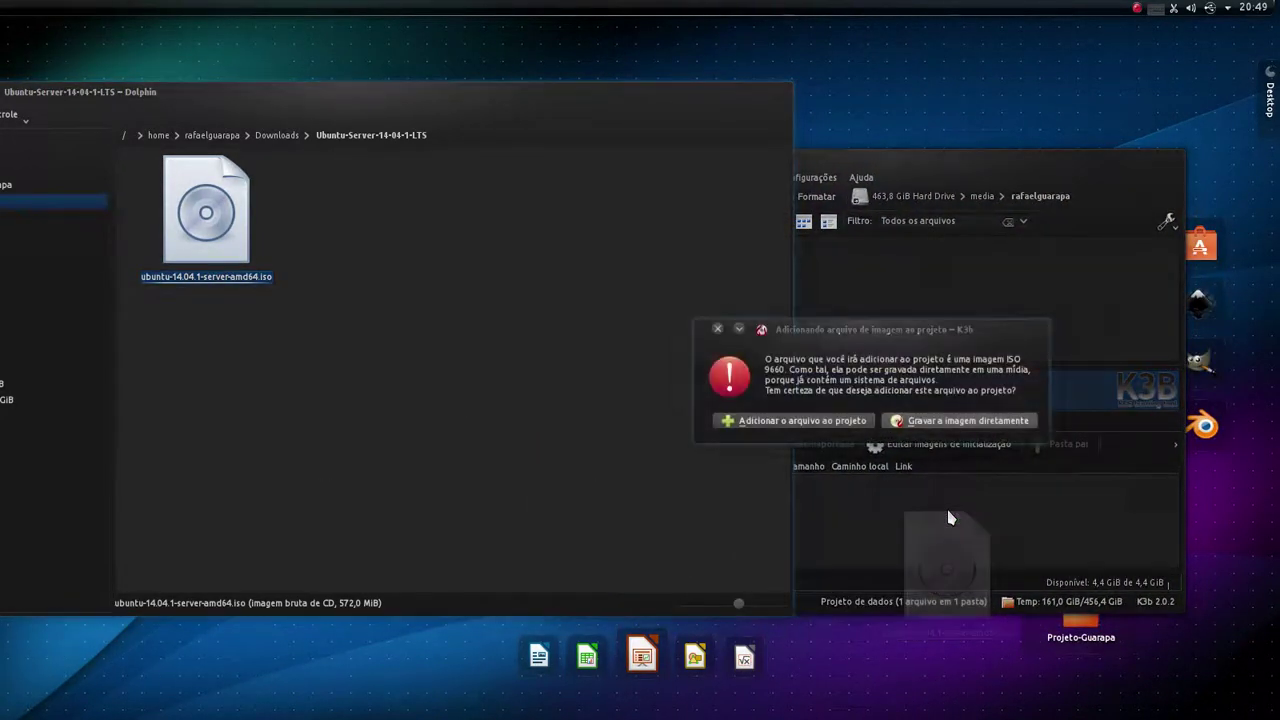
pyautogui.click(820, 424)
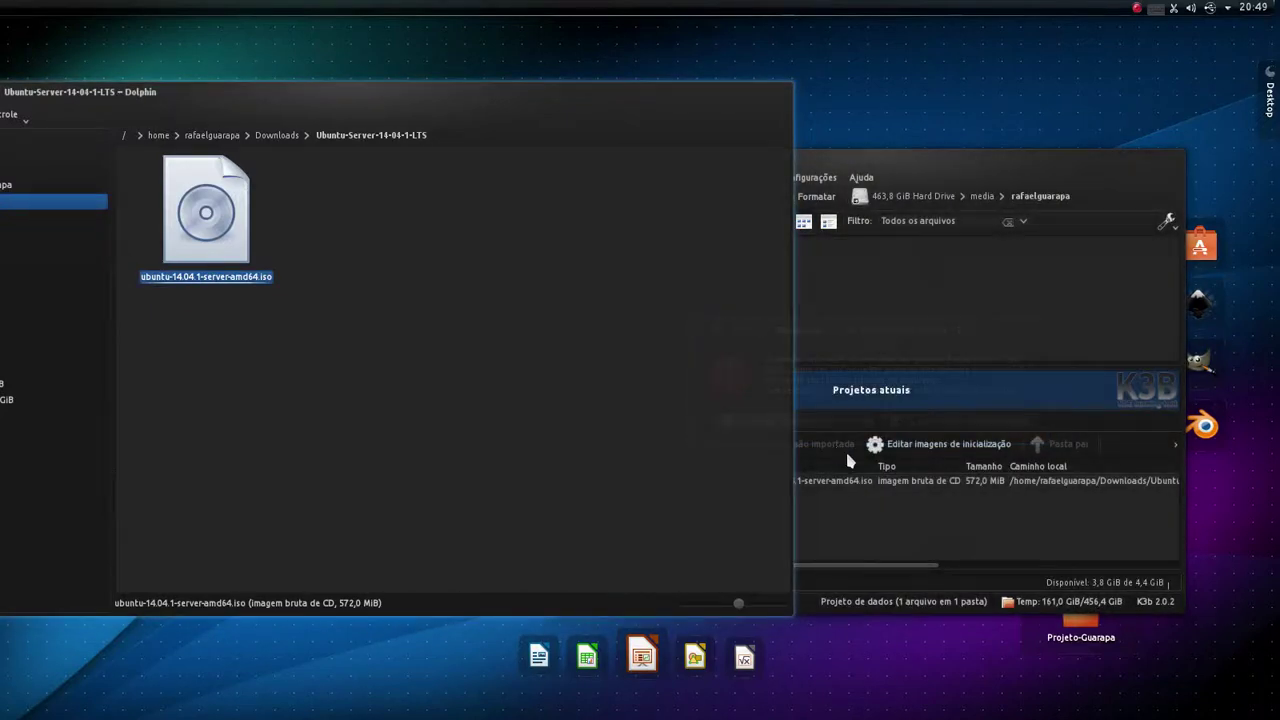
pyautogui.click(802, 484)
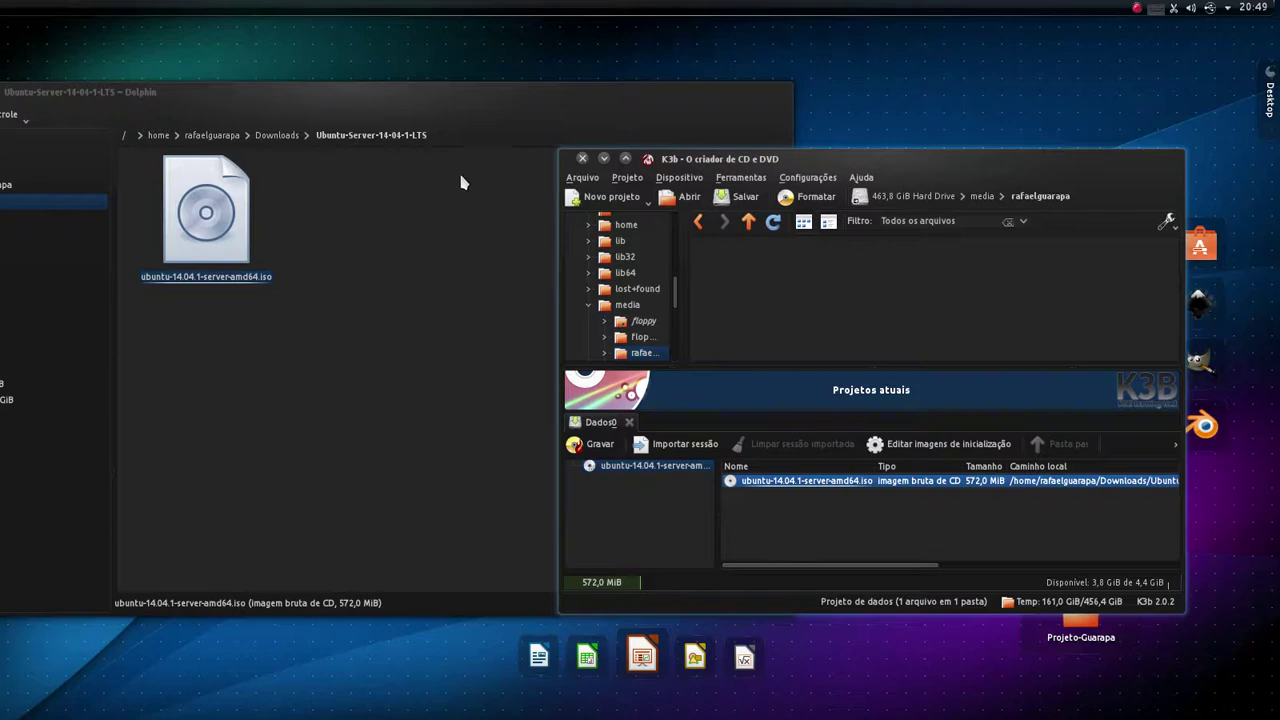
# Step: Close K3b without saving the data project and move the file manager window back to the middle of the desktop
pyautogui.click(582, 160)
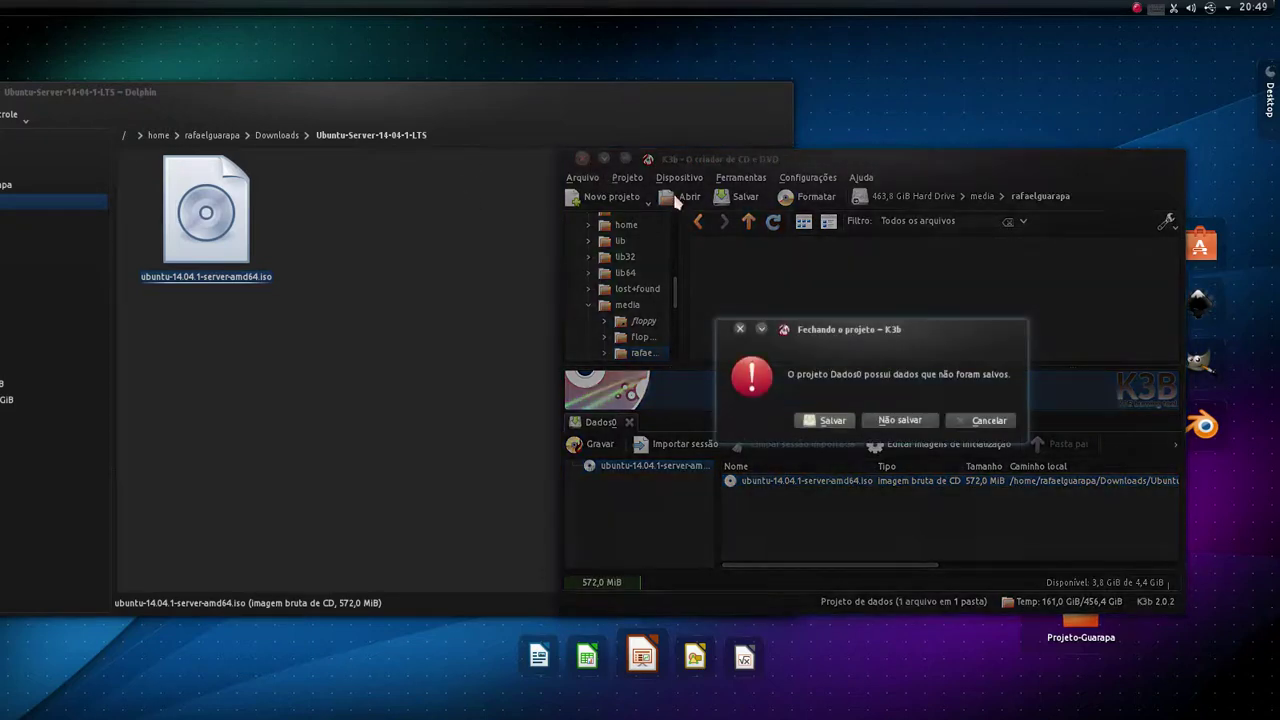
pyautogui.click(900, 421)
pyautogui.moveTo(474, 106); pyautogui.dragTo(777, 126)
pyautogui.click(683, 303)
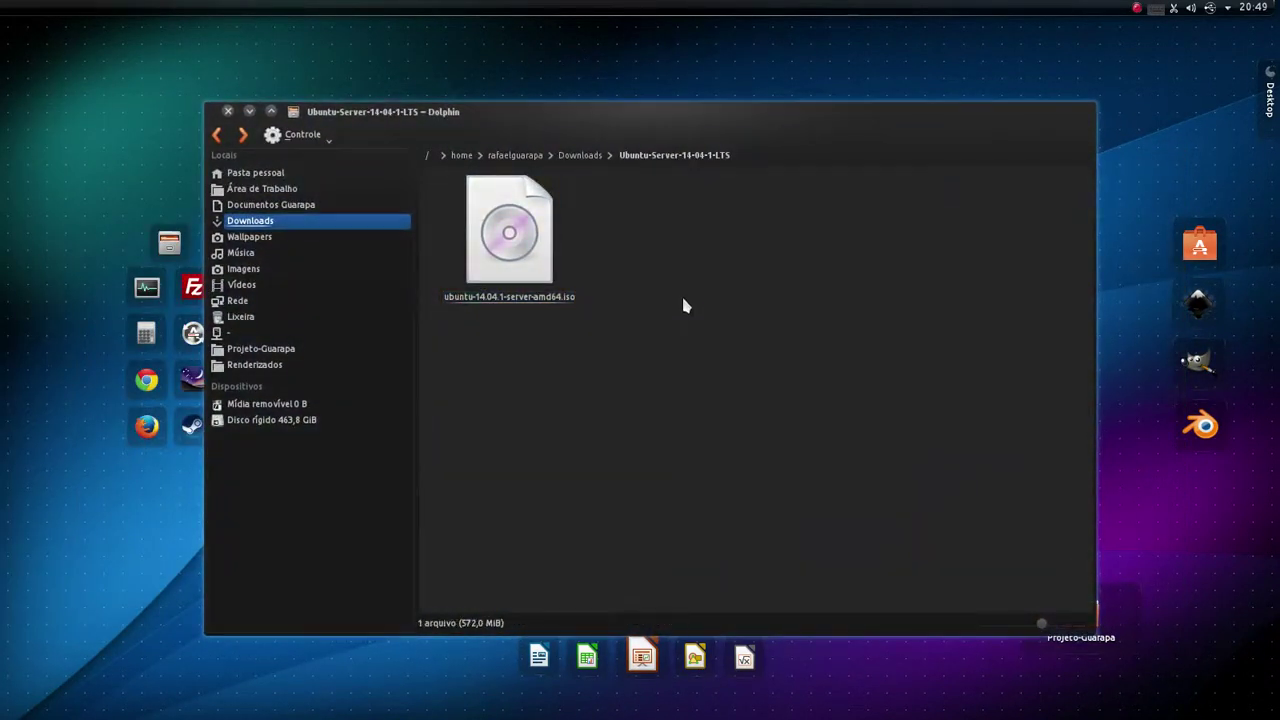
# Step: Open ubuntu-14.04.1-server-amd64.iso with K3b from the file manager and centre the Gravar imagem dialog
pyautogui.rightClick(532, 282)
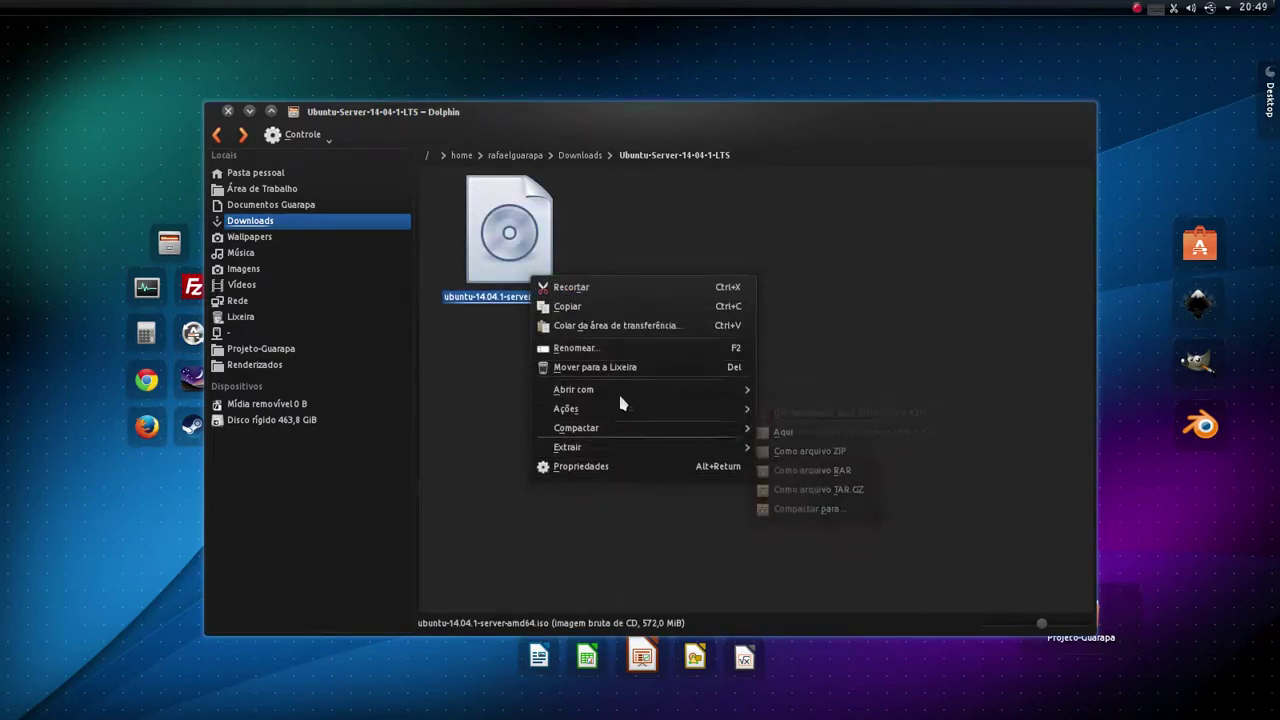
pyautogui.moveTo(638, 389)
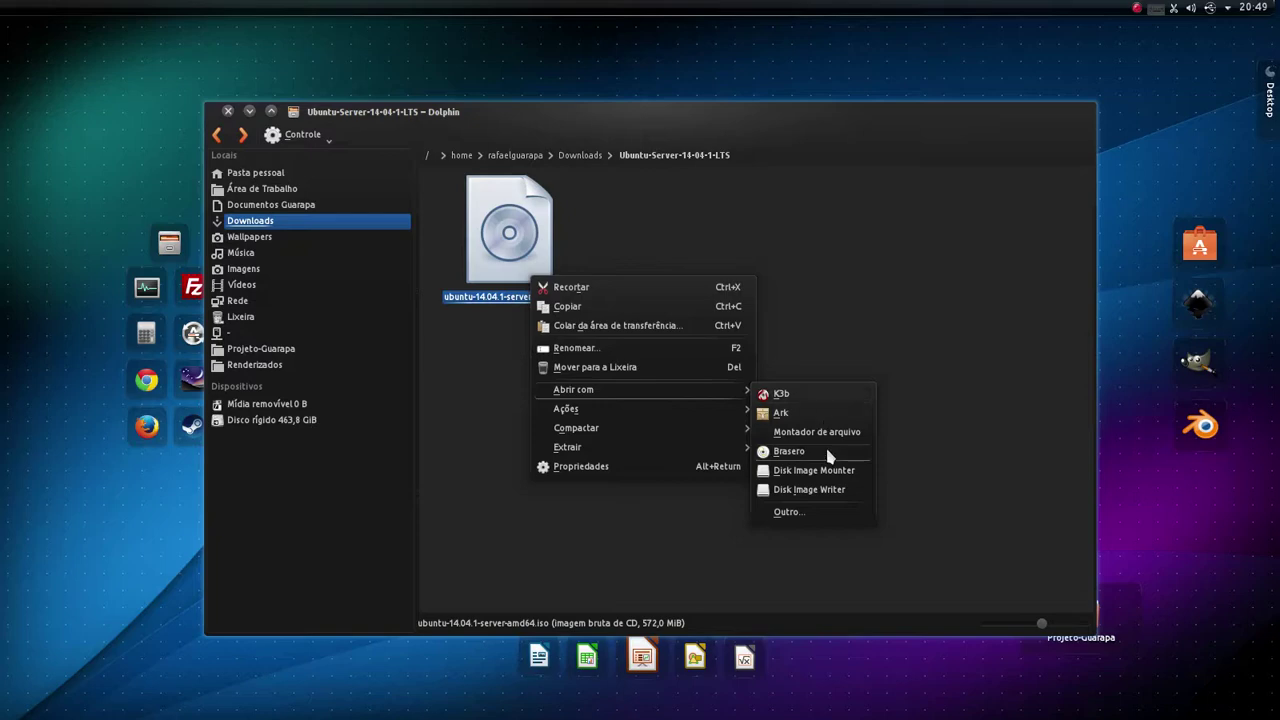
pyautogui.click(819, 392)
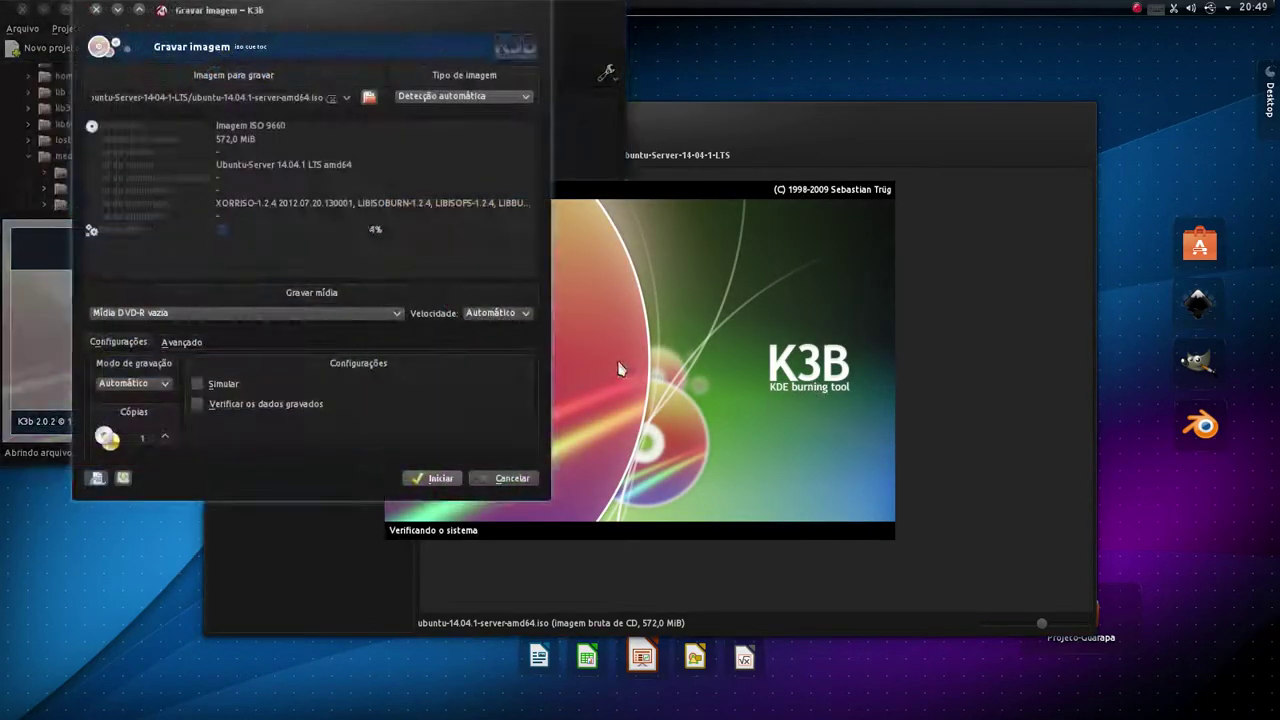
pyautogui.moveTo(337, 10); pyautogui.dragTo(638, 98)
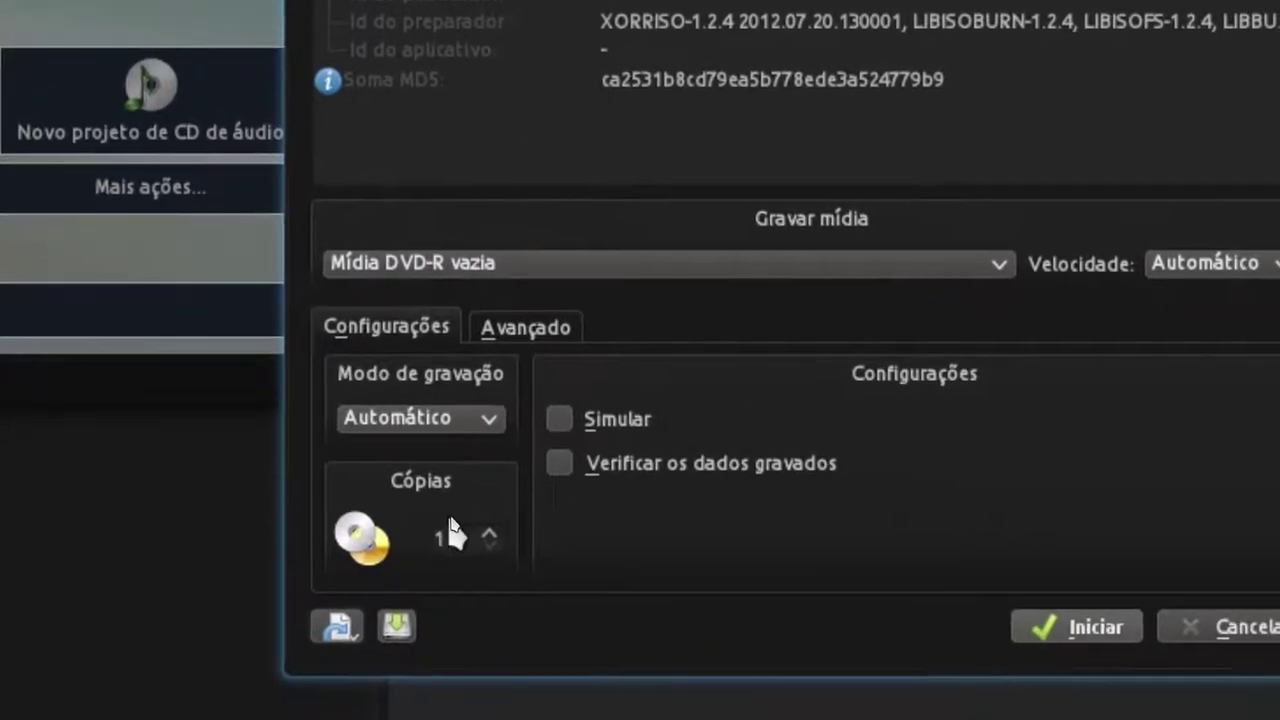
# Step: Raise the number of copies to 3 and set it back to 1
pyautogui.click(491, 535)
pyautogui.click(491, 535)
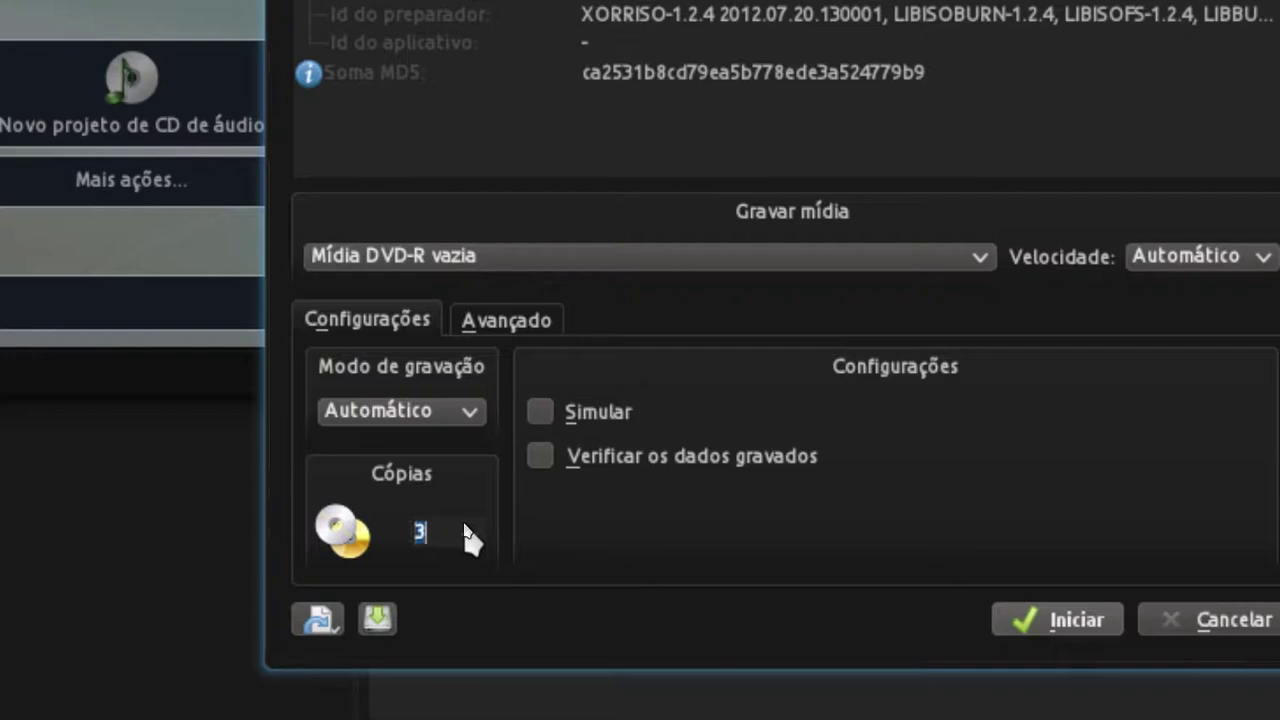
pyautogui.click(471, 536)
pyautogui.click(471, 536)
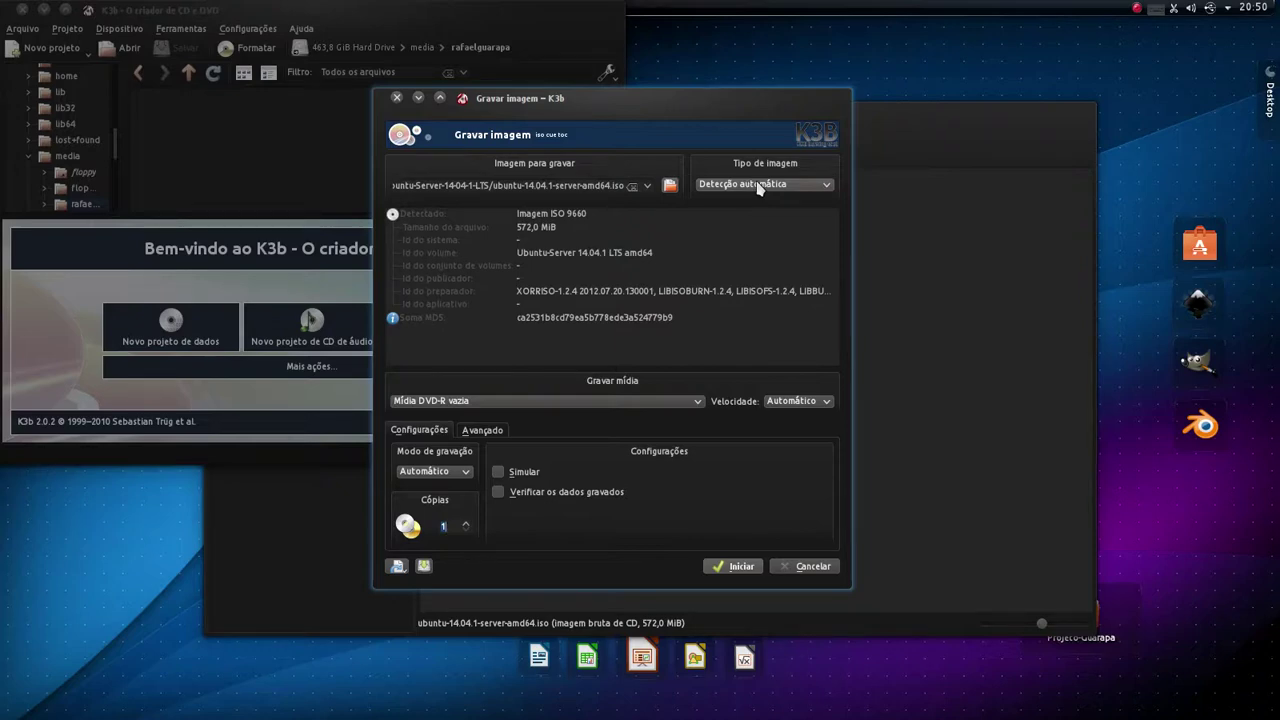
# Step: Examine the available burning speeds for the blank DVD-R, keeping the speed on Automático
pyautogui.click(805, 406)
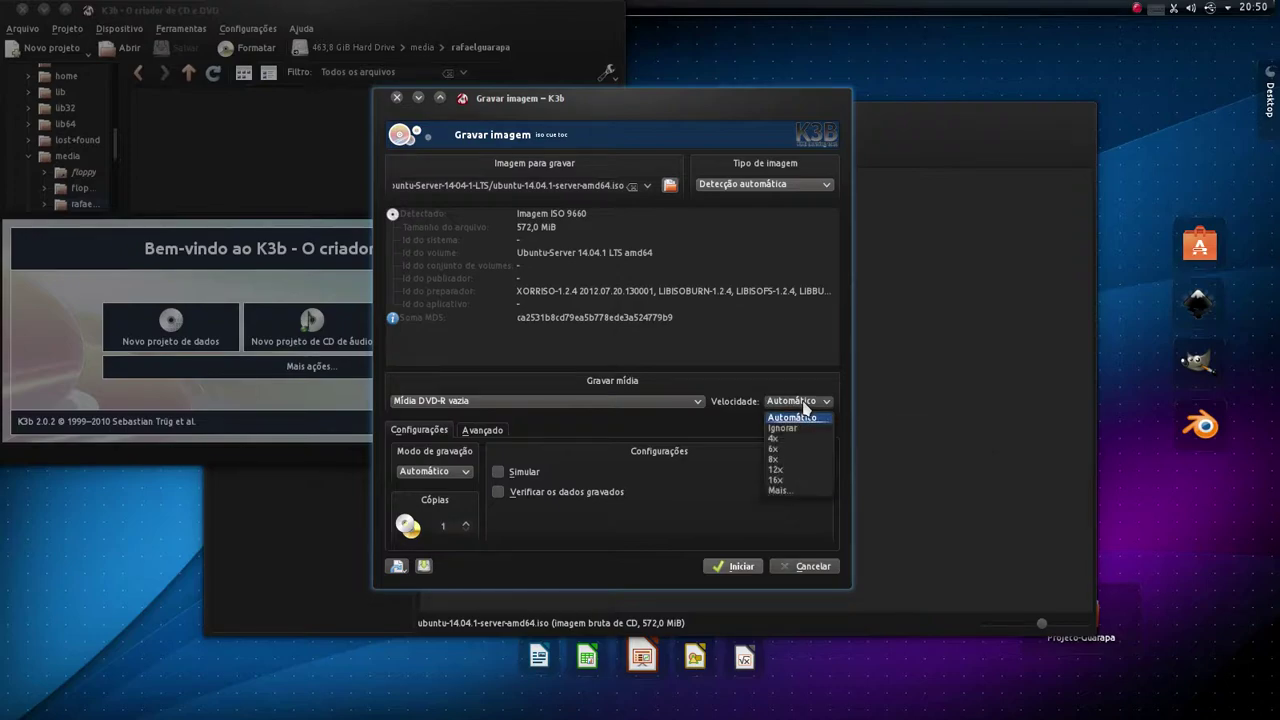
pyautogui.click(803, 404)
pyautogui.click(803, 402)
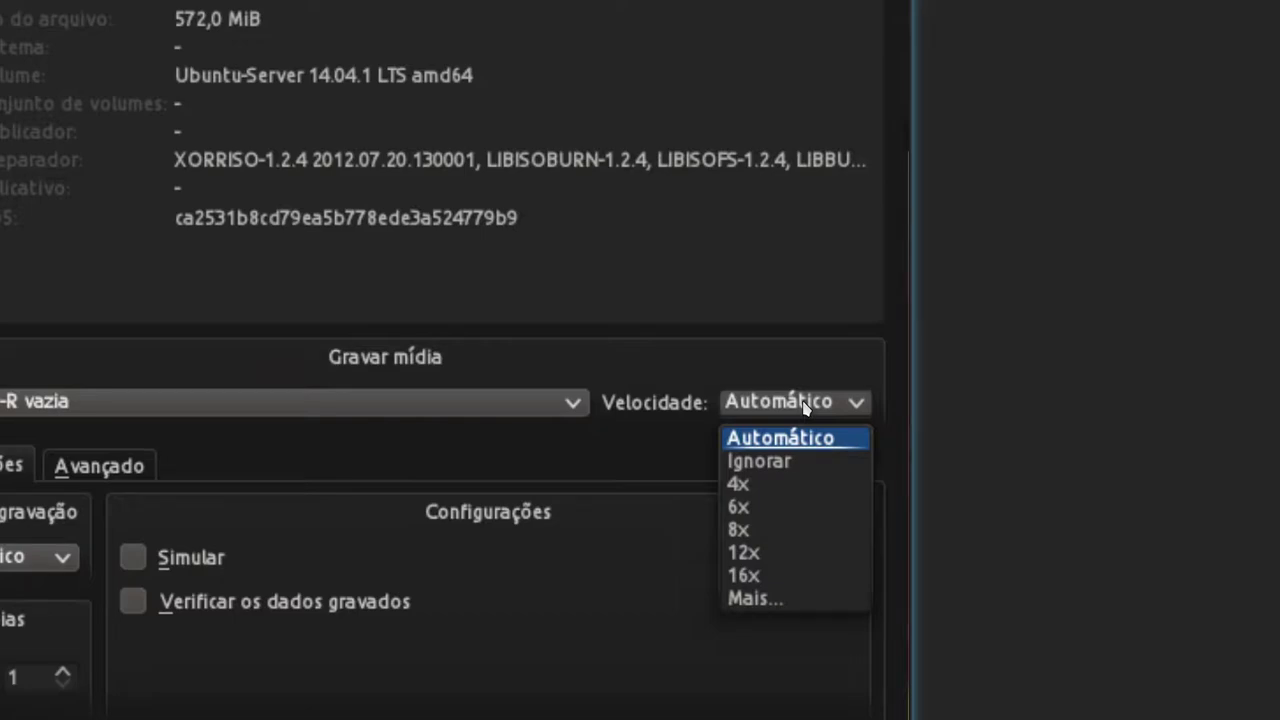
pyautogui.click(805, 404)
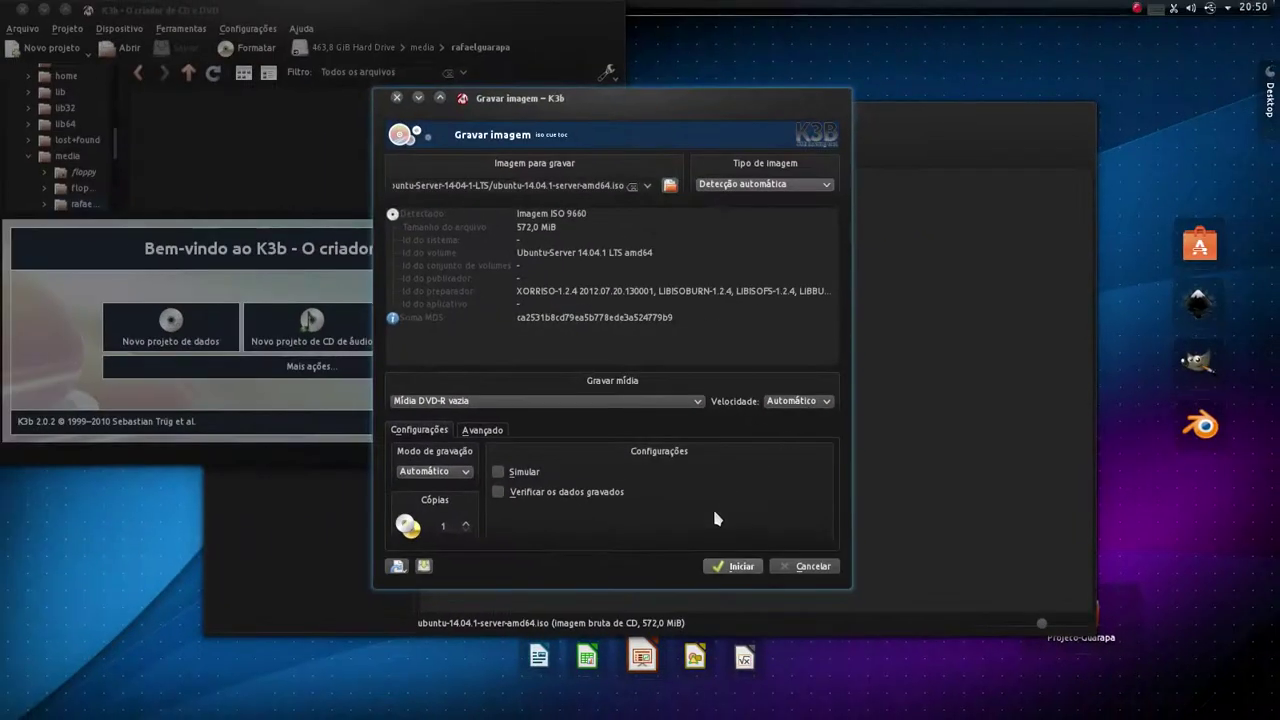
# Step: Start burning the Ubuntu Server ISO image to the blank DVD-R and move the progress window to the centre
pyautogui.click(739, 566)
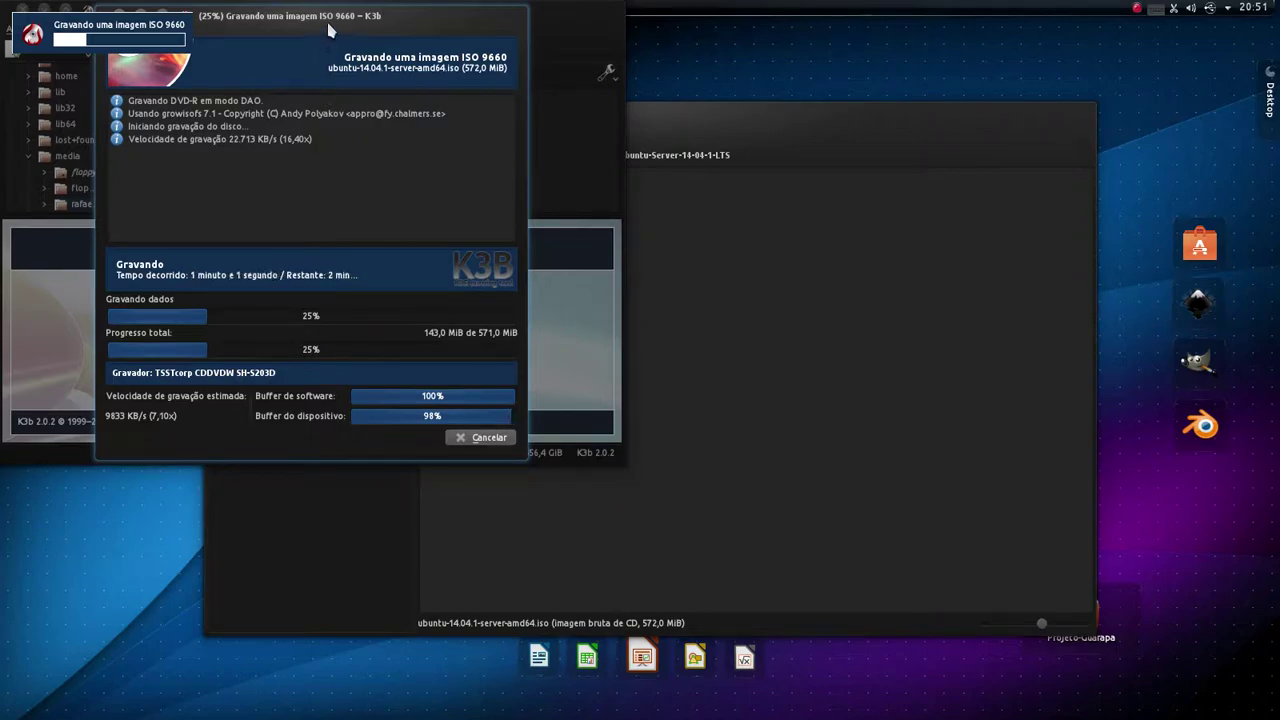
pyautogui.moveTo(329, 29)
pyautogui.mouseDown()
pyautogui.moveTo(706, 77)
pyautogui.moveTo(693, 215)
pyautogui.mouseUp()
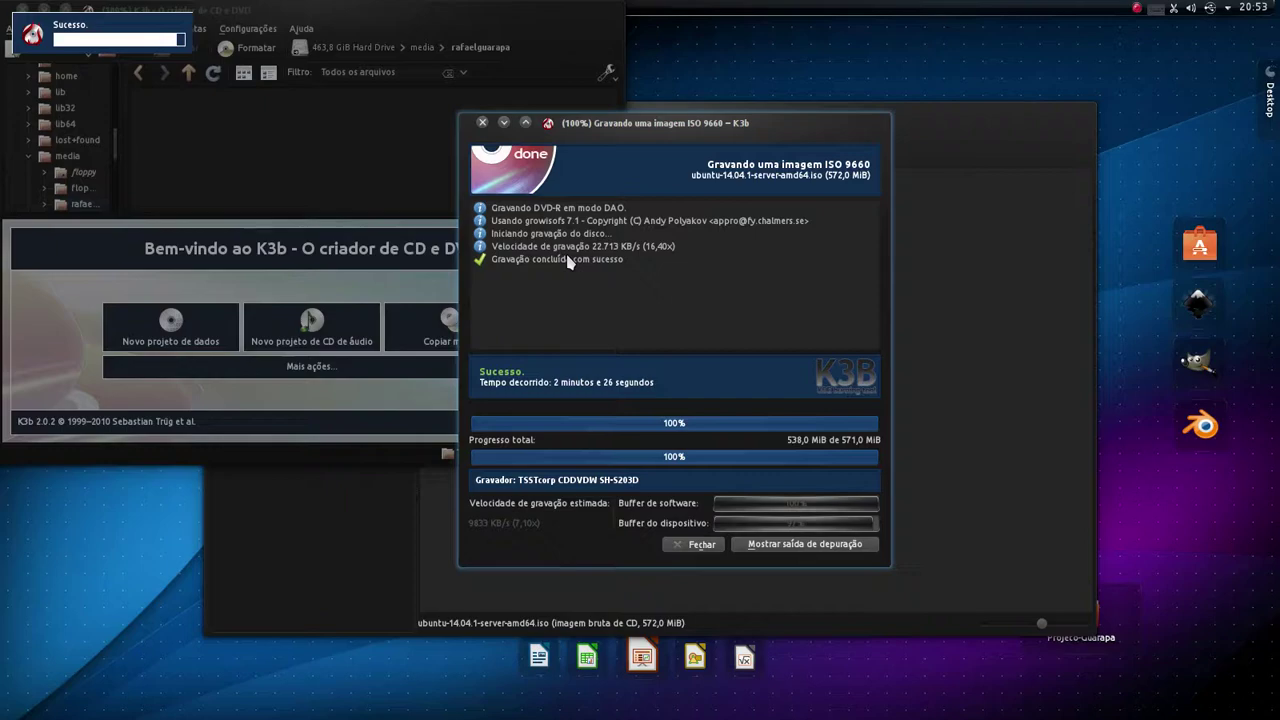
# Step: Close the finished burning dialog, K3b and the file manager window showing the ISO folder
pyautogui.click(700, 546)
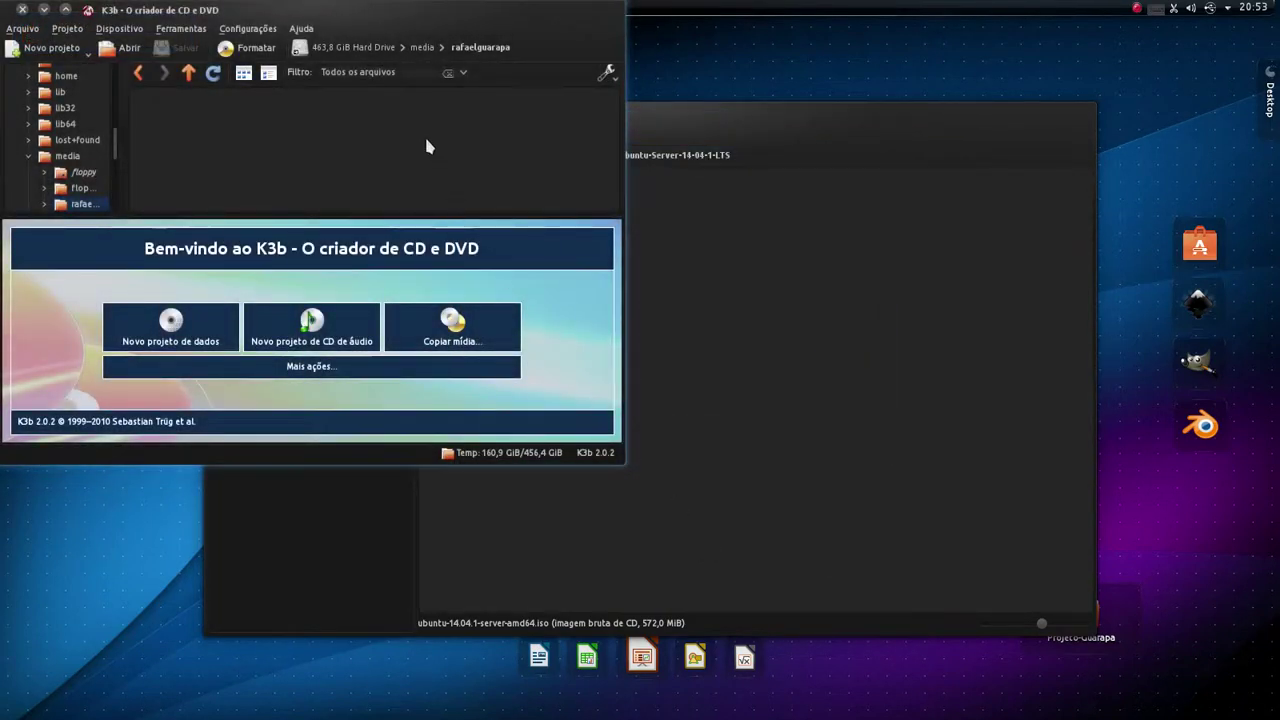
pyautogui.click(22, 9)
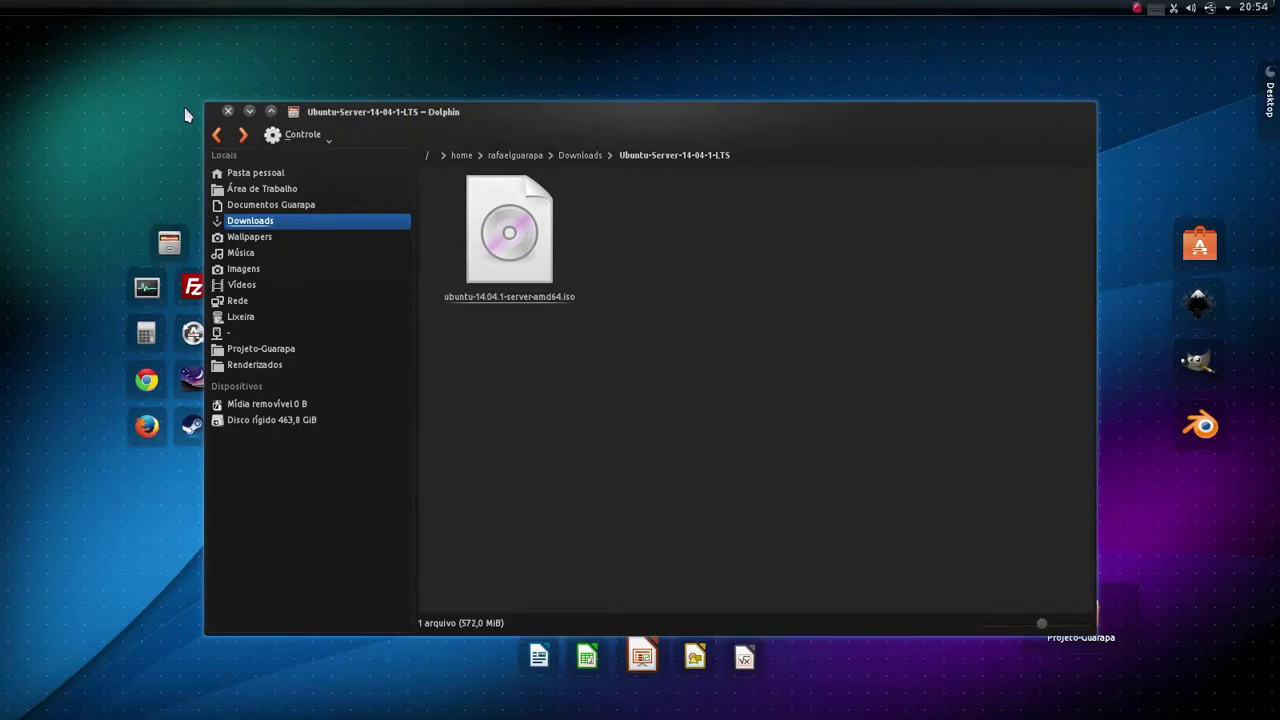
pyautogui.click(228, 111)
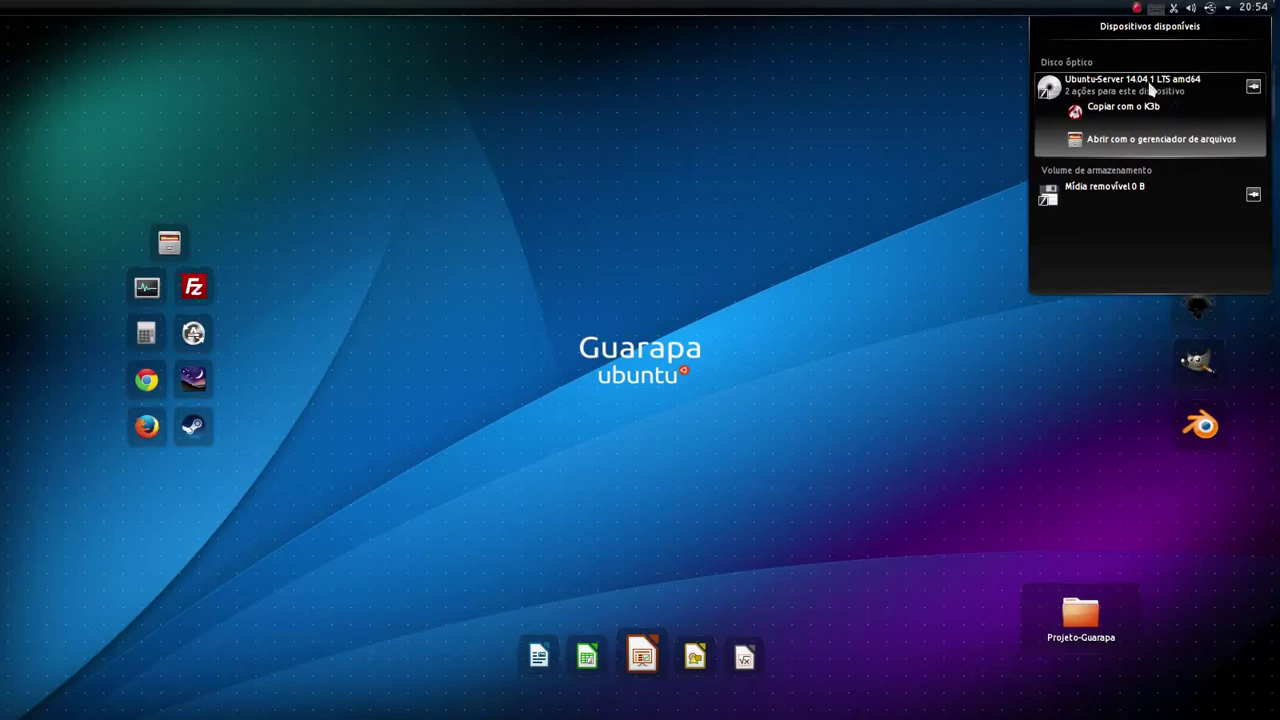
# Step: Open the burned Ubuntu-Server 14.04.1 LTS amd64 disc from the available devices with the file manager
pyautogui.click(1123, 92)
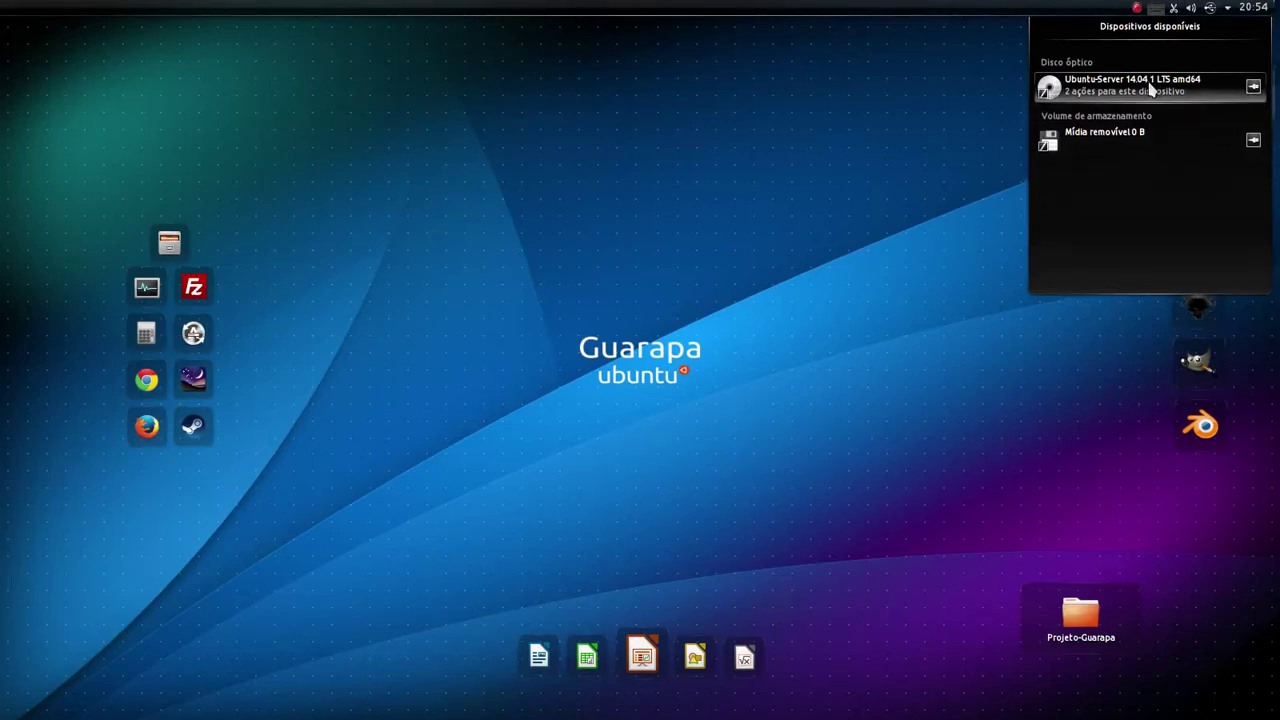
pyautogui.click(1105, 88)
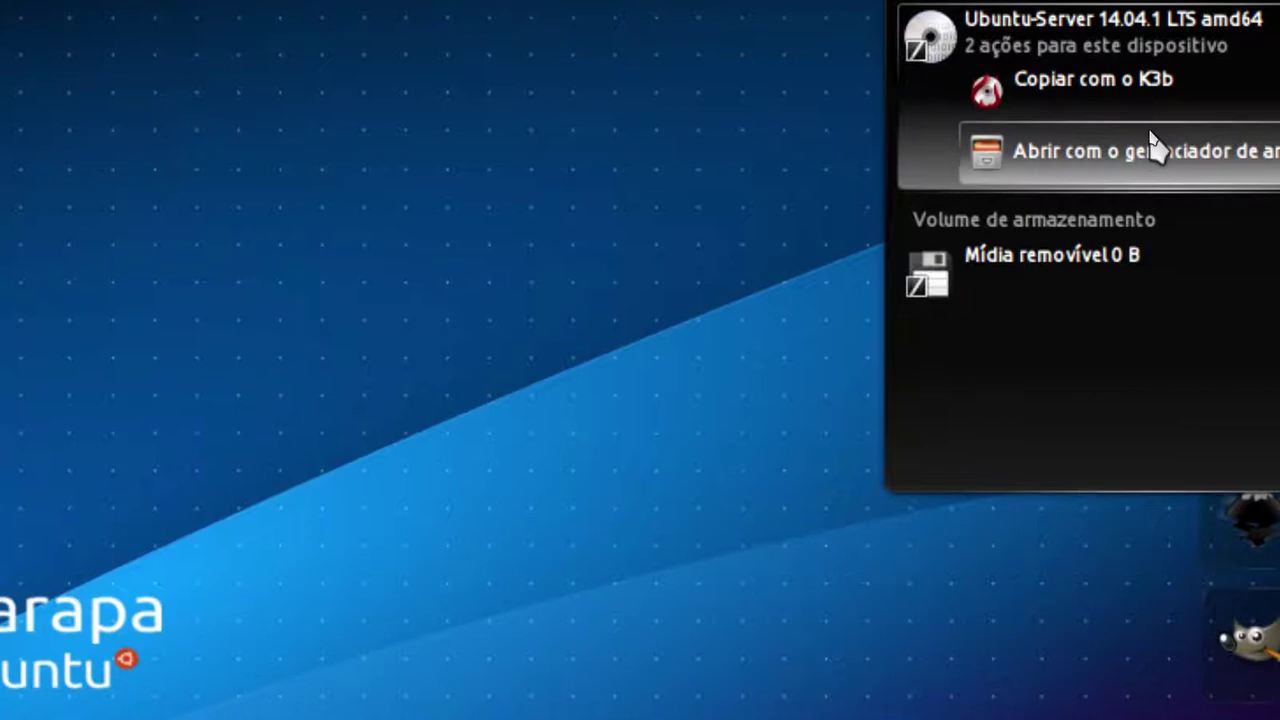
pyautogui.click(1200, 150)
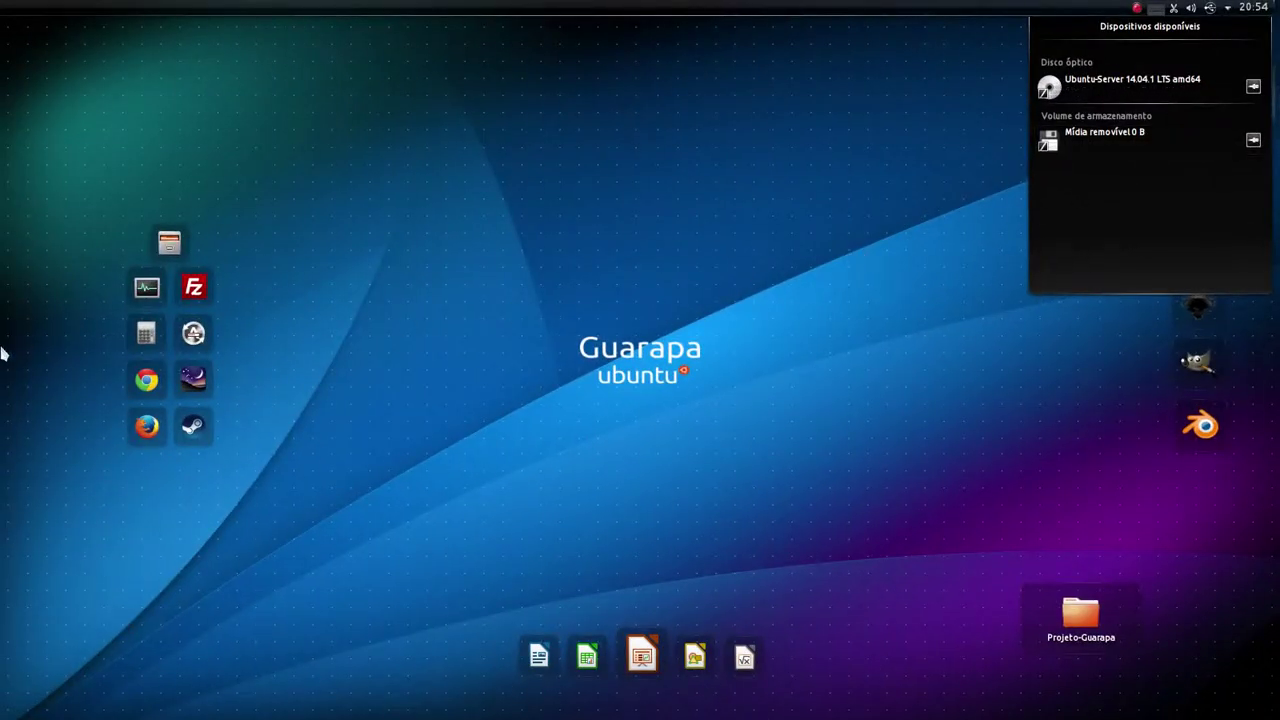
# Step: Shrink the icons so all the disc's contents fit in view and move the file manager window to the desktop's centre
pyautogui.moveTo(4, 258)
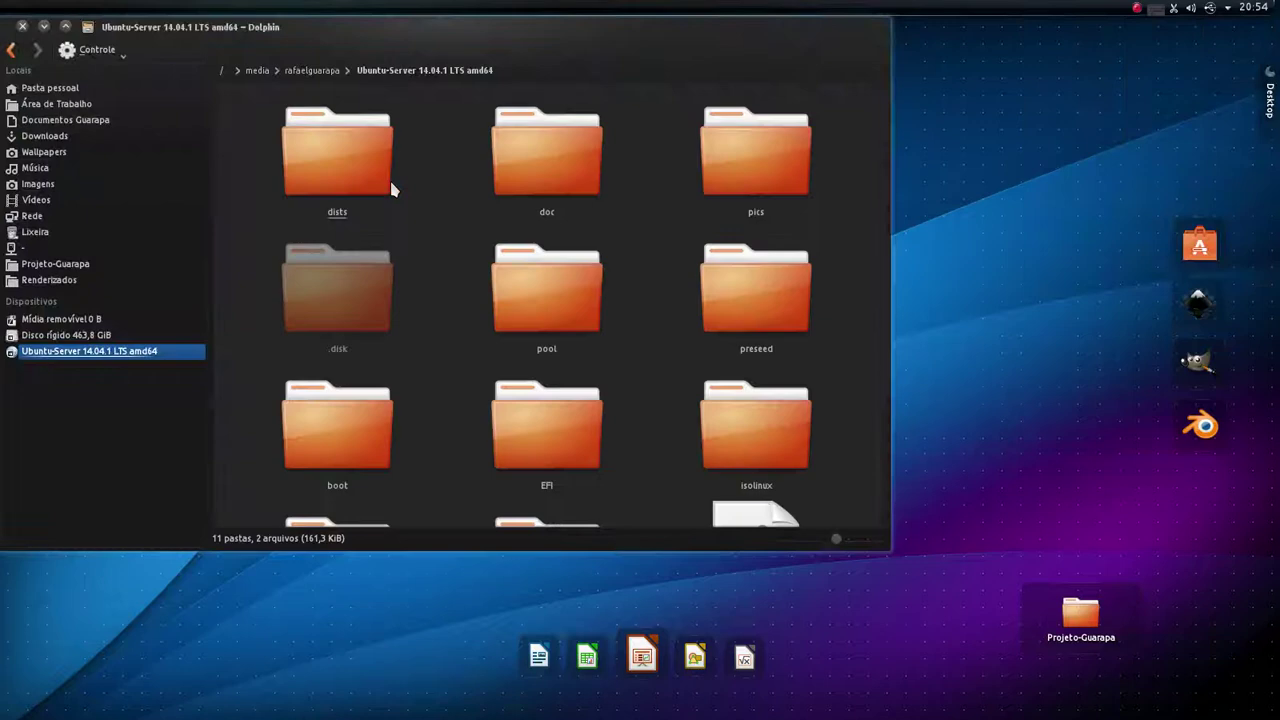
pyautogui.hotkey('ctrl', '-')
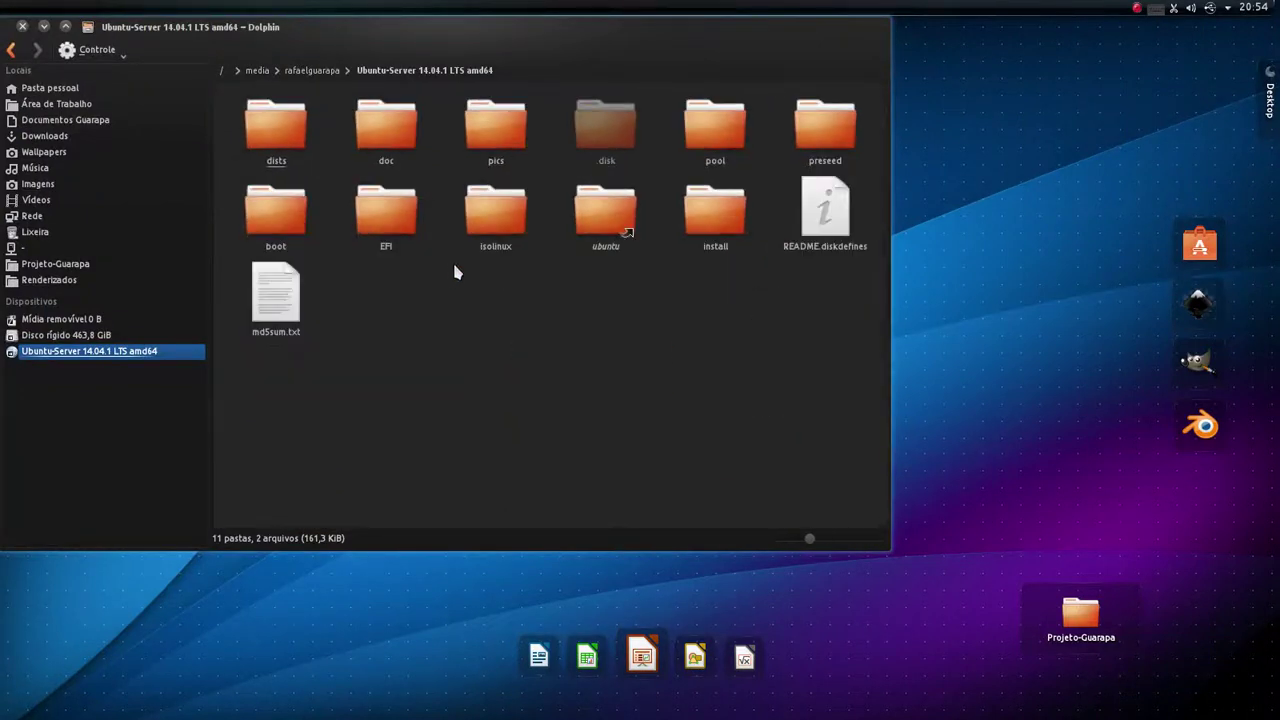
pyautogui.moveTo(475, 58); pyautogui.dragTo(628, 125)
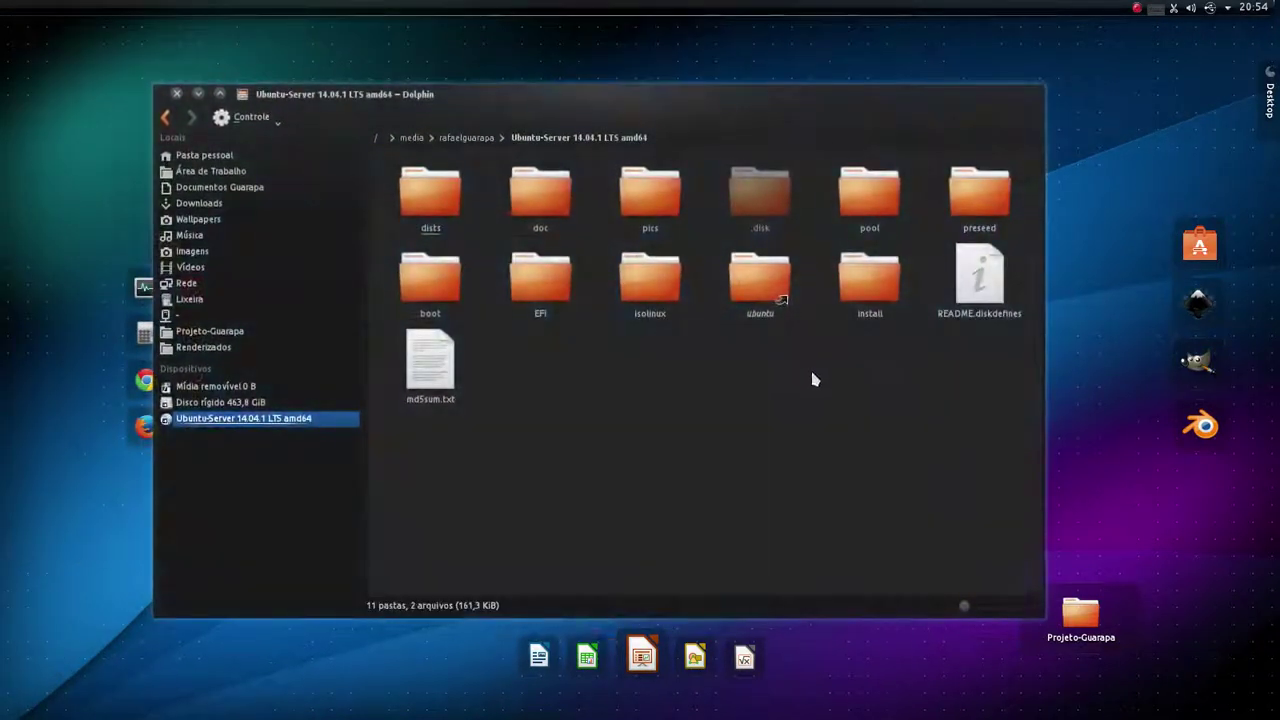
# Step: Examine the files and folders on the burned disc by selecting them all twice, clearing the selection each time
pyautogui.moveTo(986, 480); pyautogui.dragTo(418, 188)
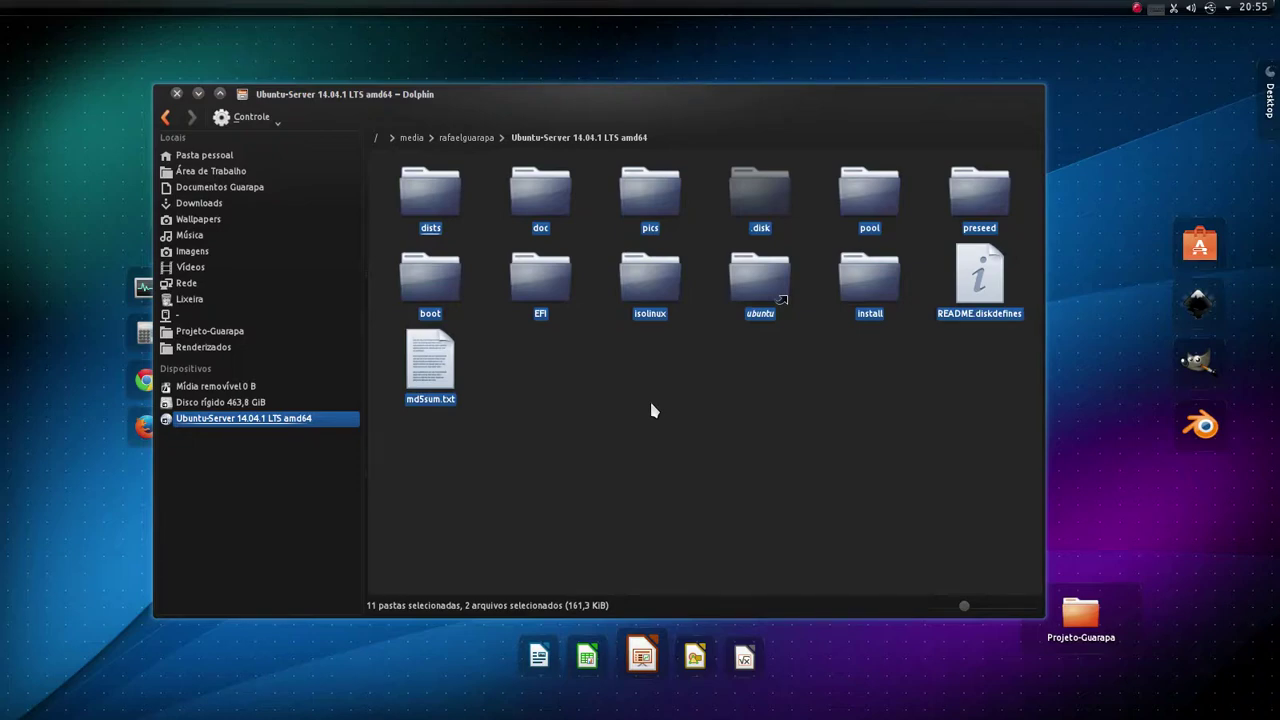
pyautogui.click(610, 335)
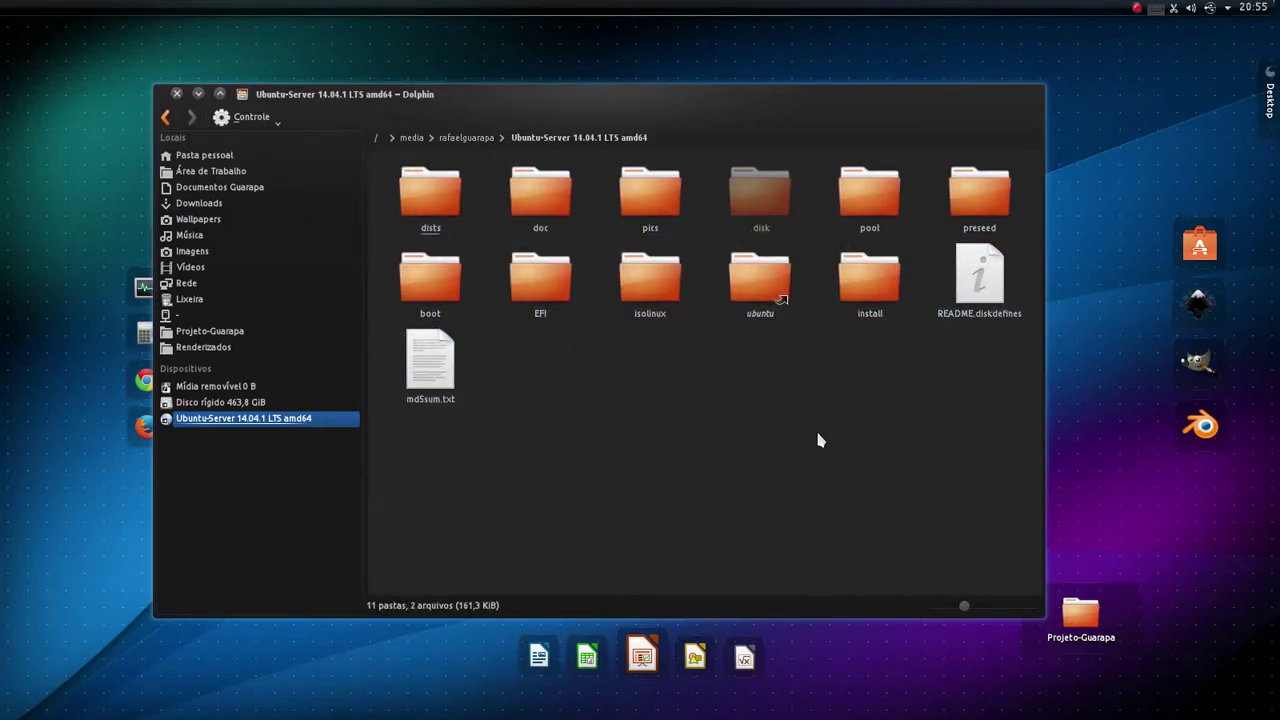
pyautogui.moveTo(431, 482); pyautogui.dragTo(1017, 210)
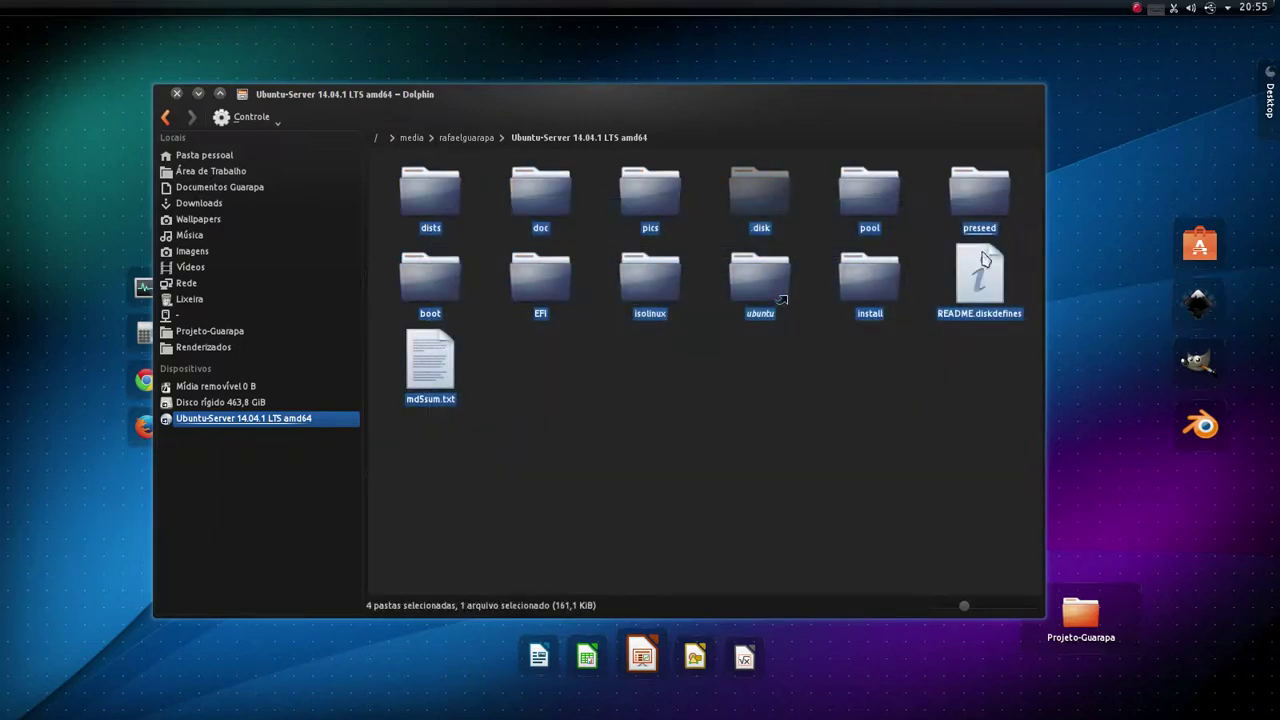
pyautogui.click(833, 453)
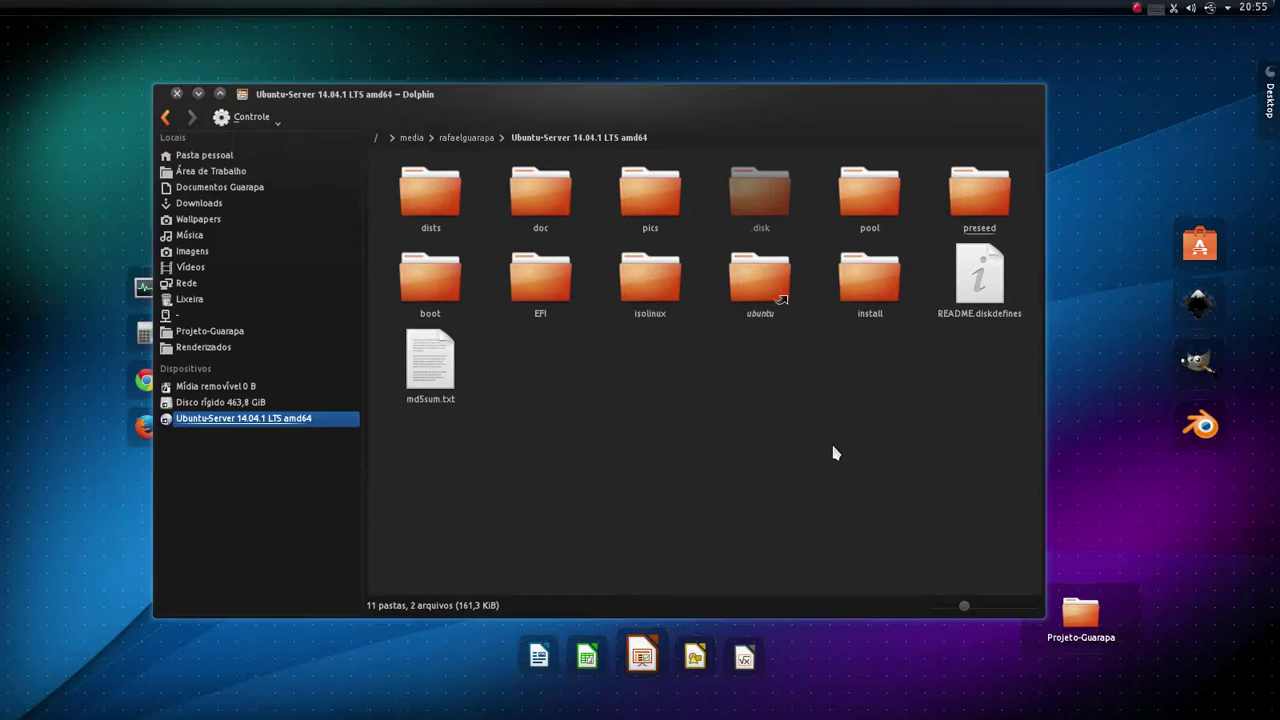